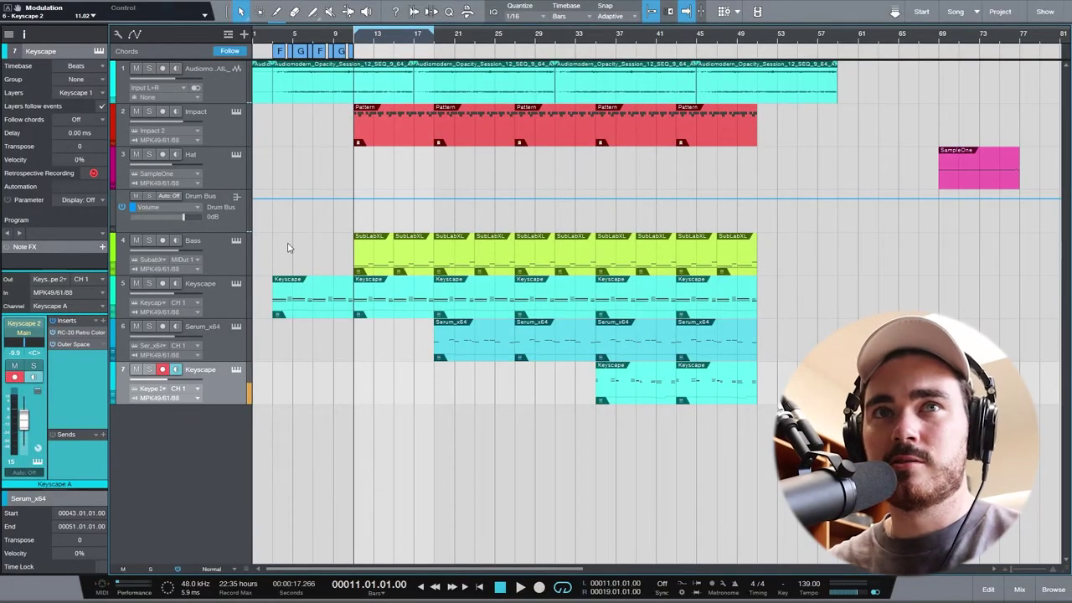
Step: Play the loop from bar 11 and lower the Bass track's volume slightly
key("space")
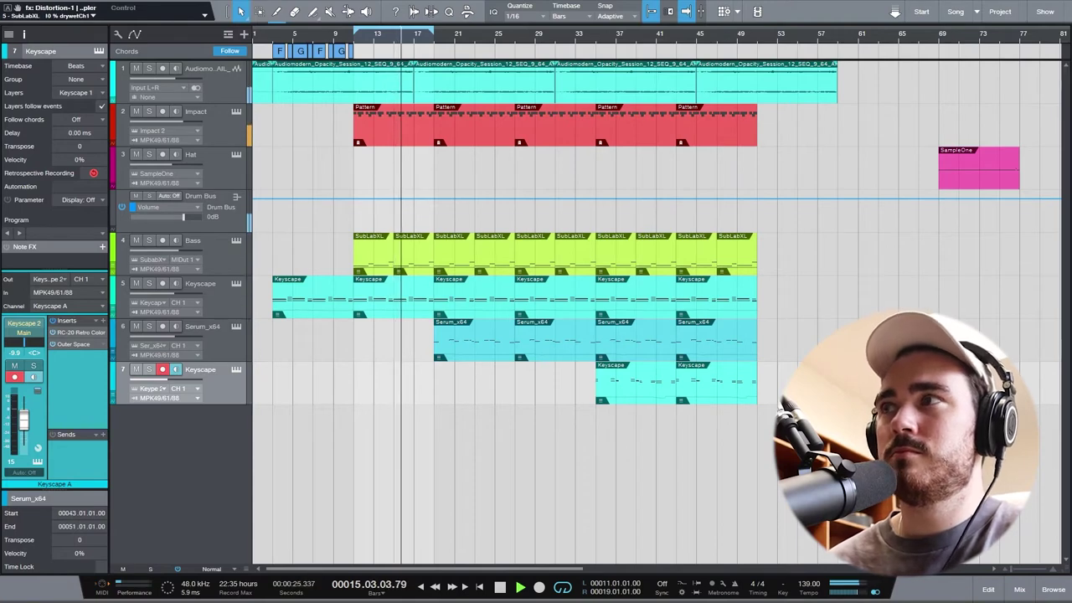
left_click(245, 240)
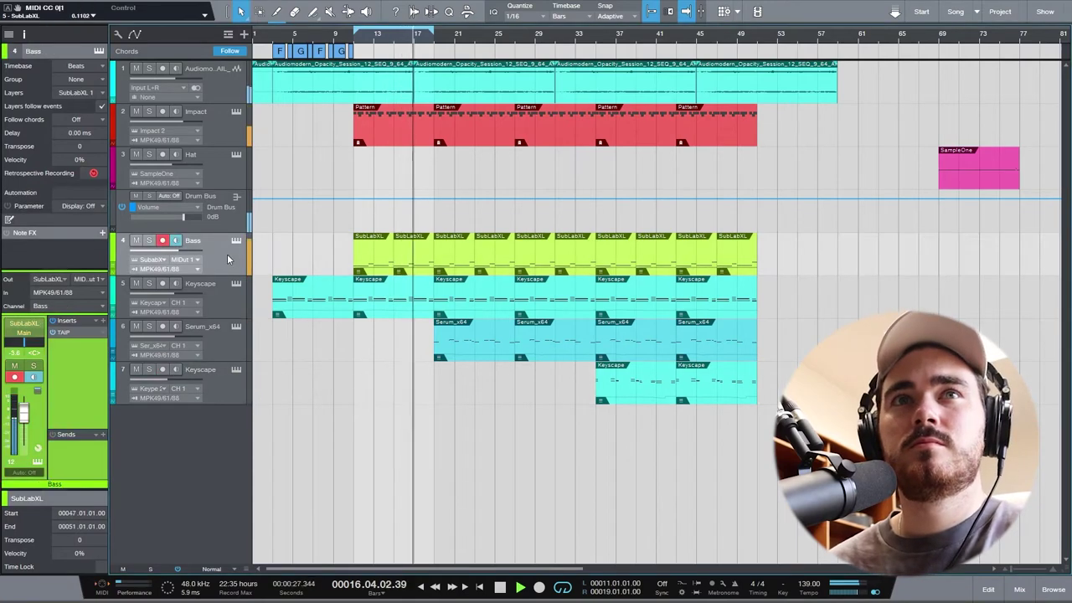
left_click_drag(26, 413, 26, 417)
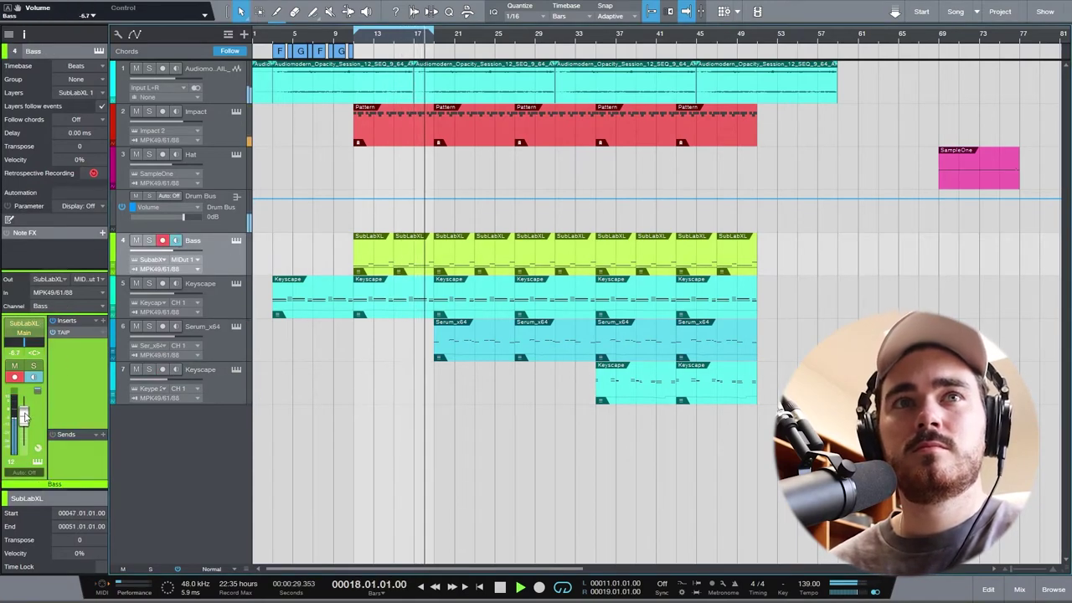
key("space")
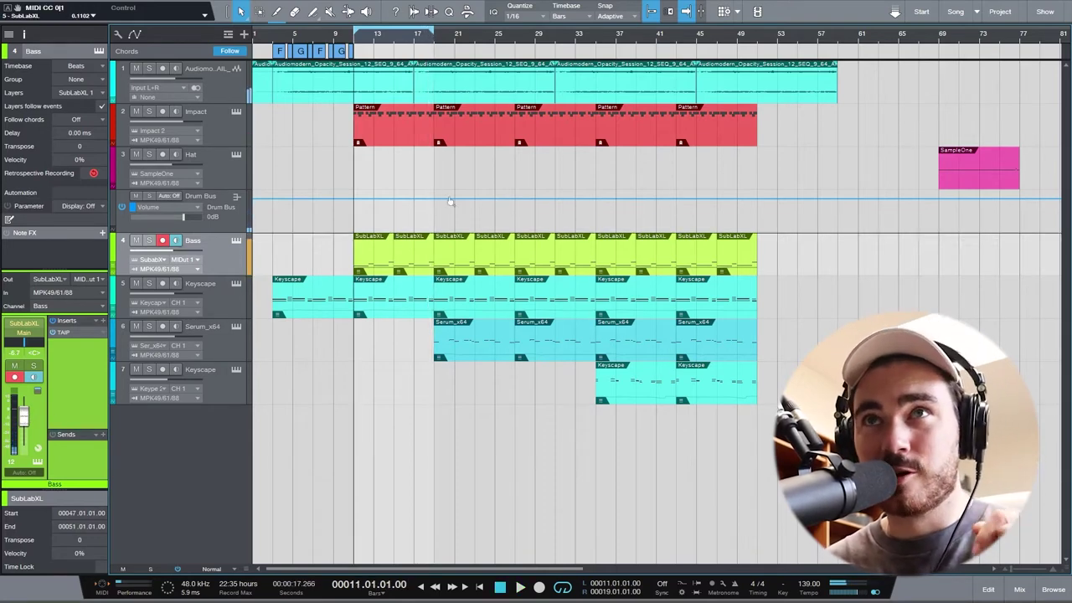
Step: Move the hat clip to bar 11 to hear it with the beat, and move it back out to bar 61
left_click_drag(965, 168, 383, 154)
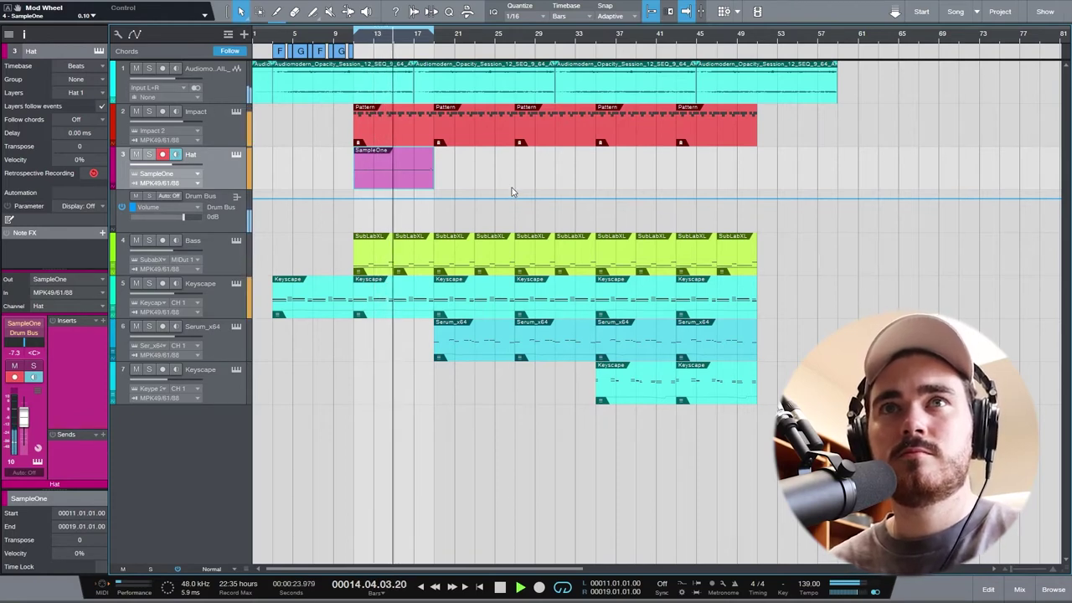
key("space")
left_click_drag(401, 172, 899, 171)
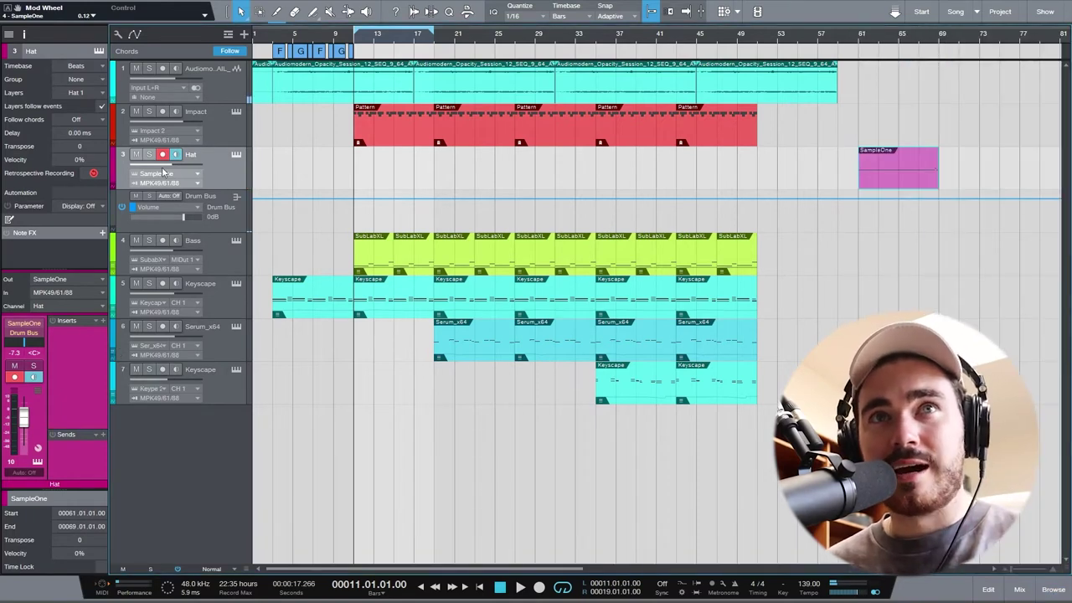
Step: Open the Impact drum pattern at bar 11 and audition the ClosedHH 606 1 pad in its instrument
left_click(211, 141)
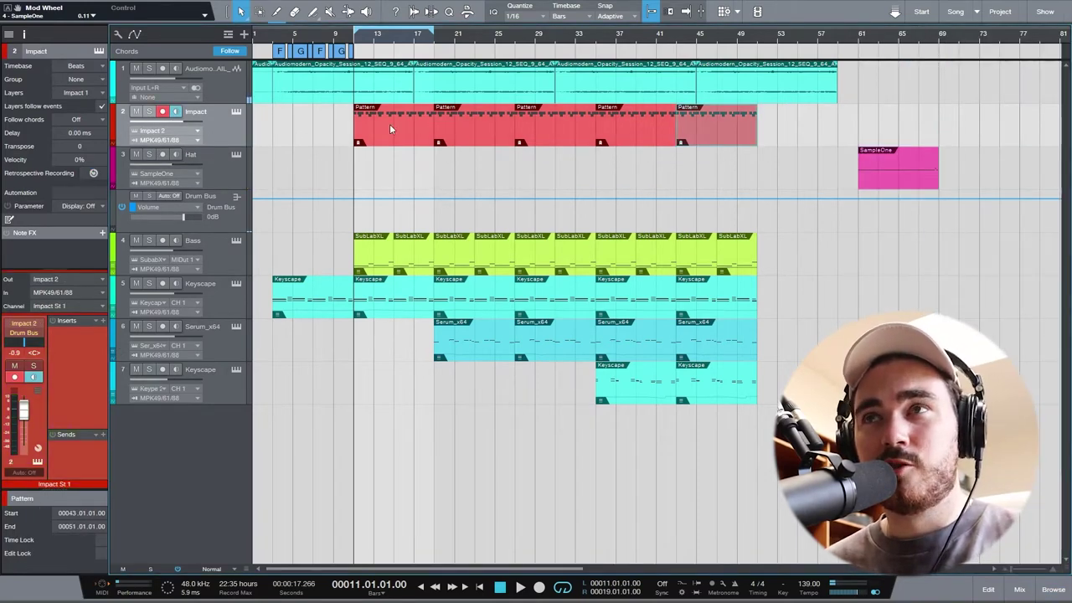
left_click(390, 129)
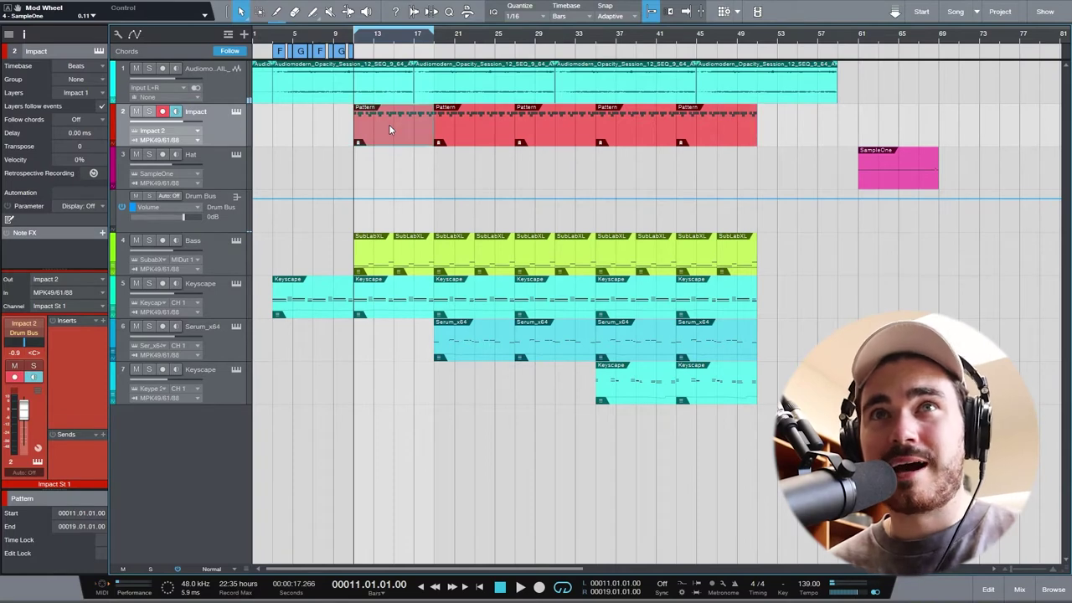
double_click(388, 124)
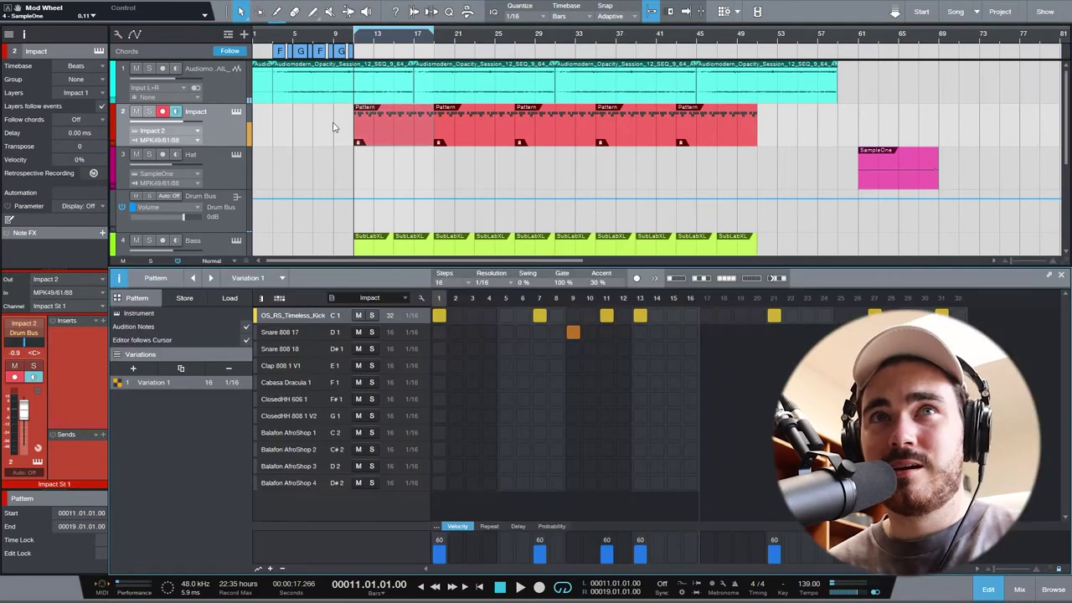
left_click(237, 112)
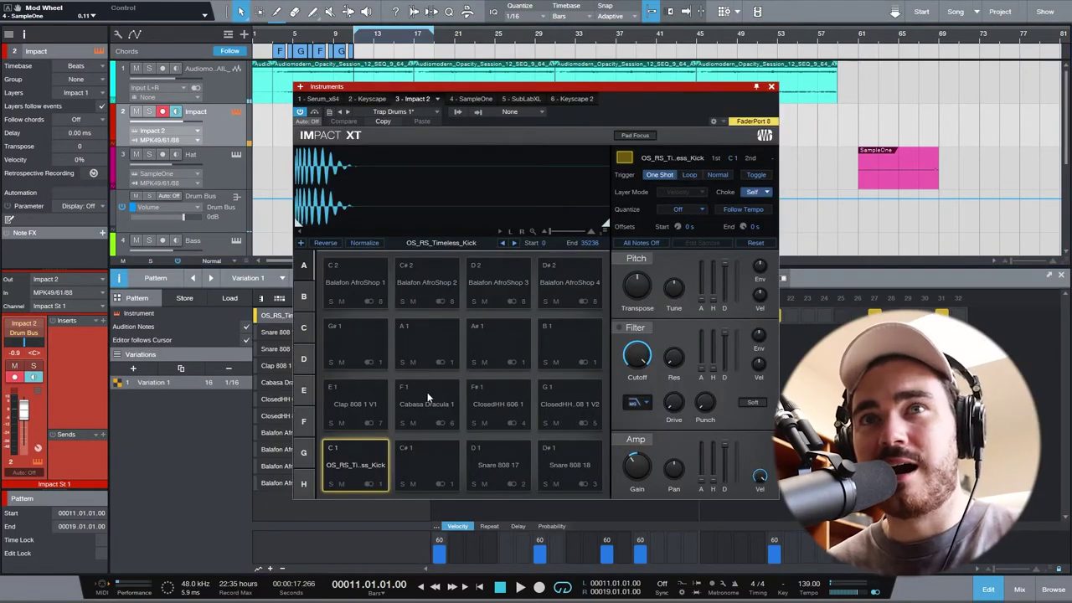
left_click(499, 404)
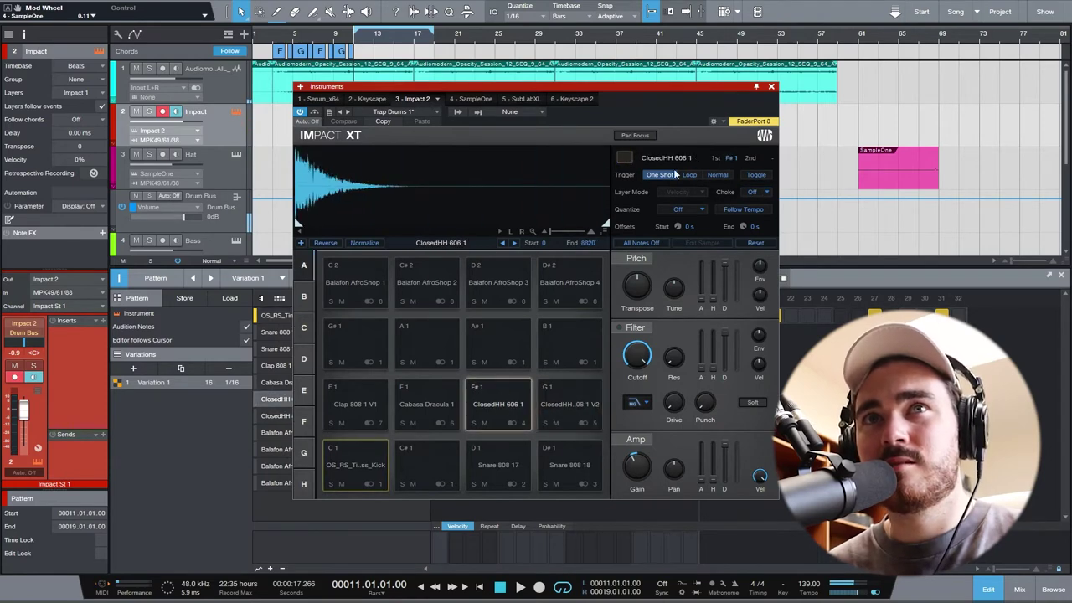
left_click(771, 87)
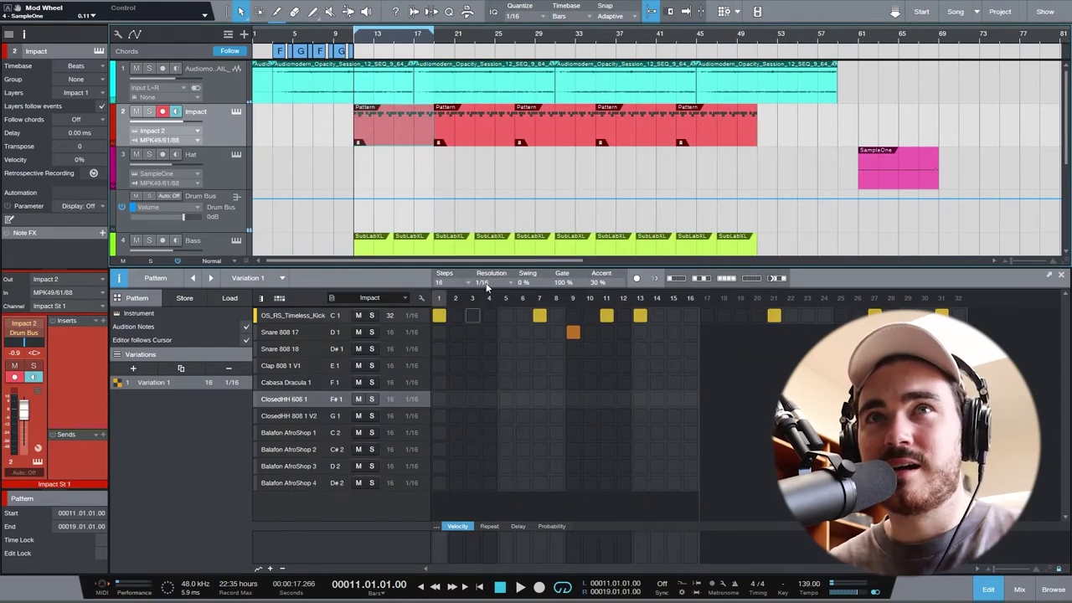
Step: Try ClosedHH 606 1 hits on all 16 pattern steps during playback, and clear all but steps 1 and 3
left_click_drag(437, 400, 706, 402)
key("space")
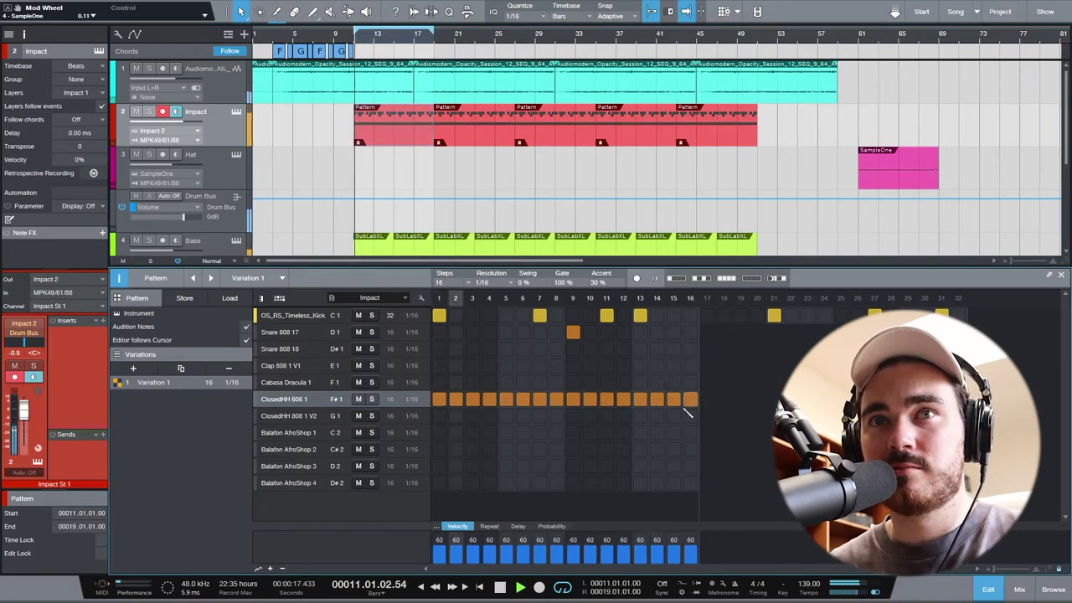
left_click(456, 399)
left_click_drag(505, 398, 725, 385)
left_click(489, 399)
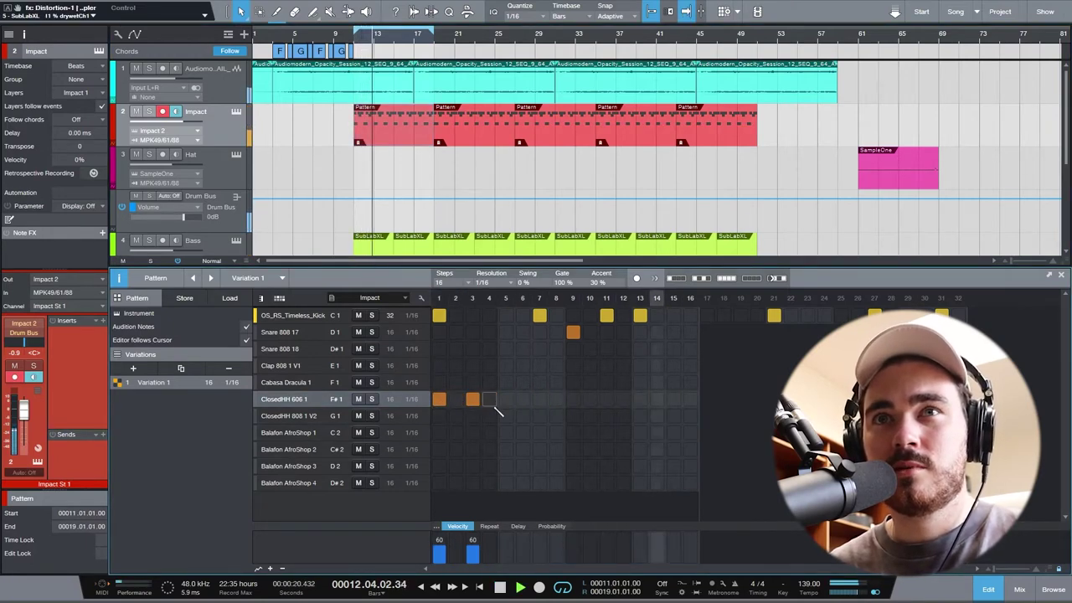
key("space")
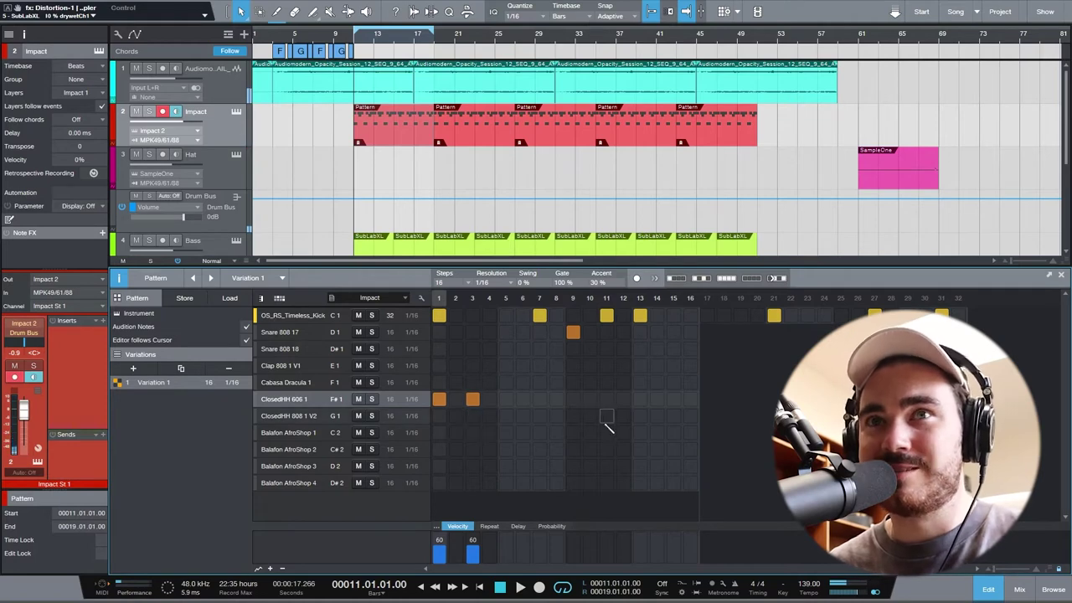
Step: Try the closed hat on every second step of the pattern, testing extra hits on steps 8 and 6 during playback
key("d")
key("d")
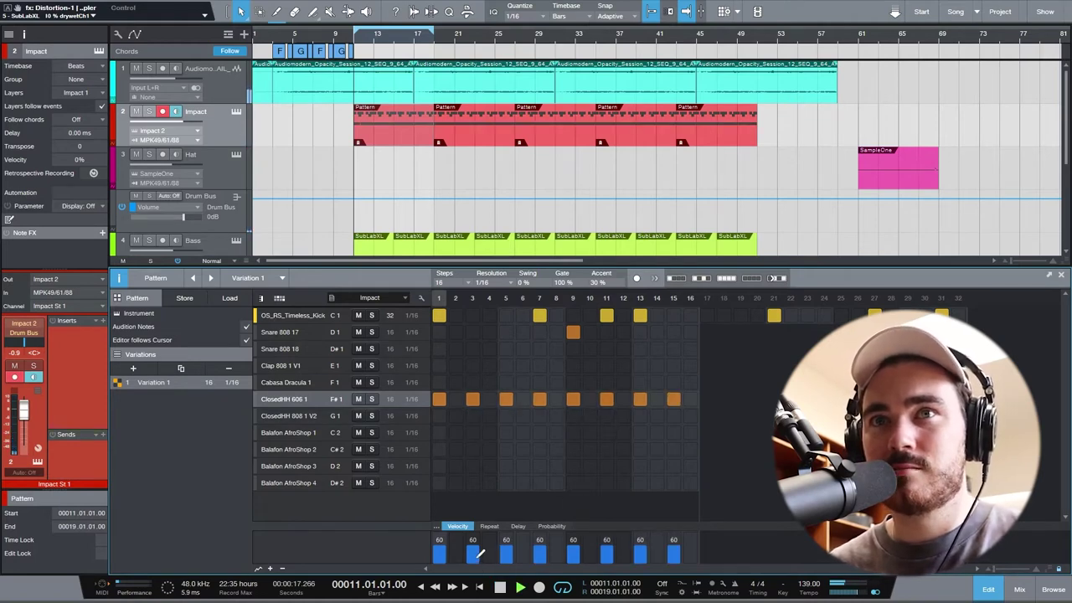
key("space")
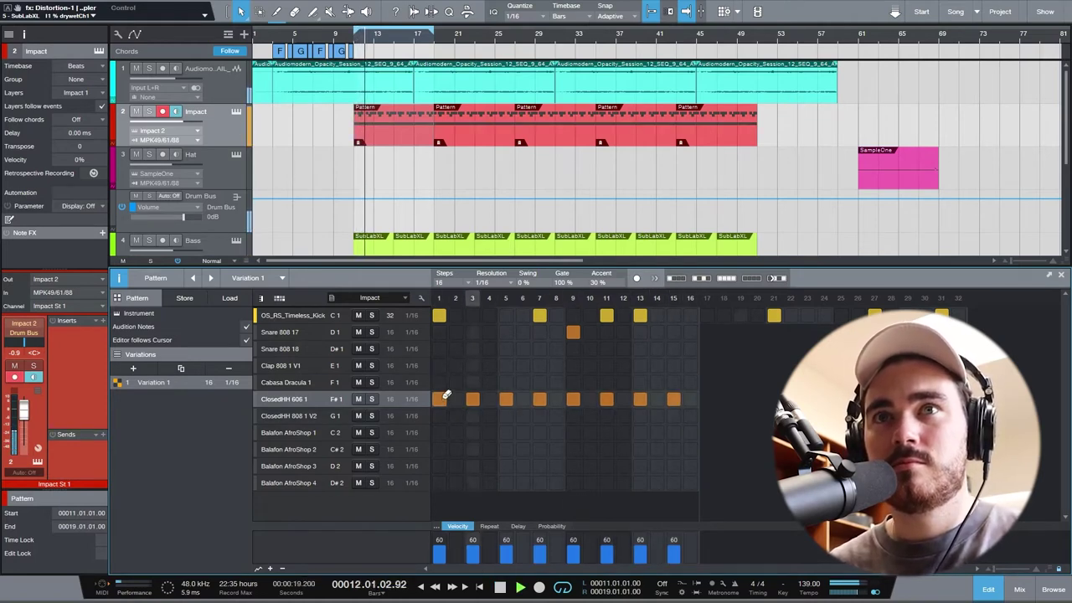
left_click(558, 398)
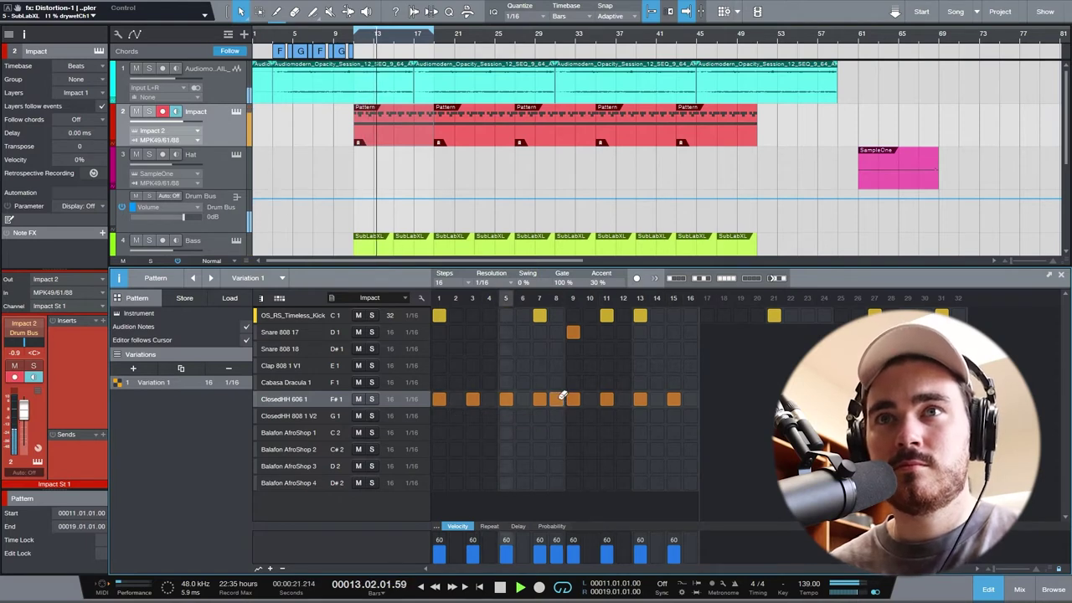
left_click(558, 398)
left_click(522, 398)
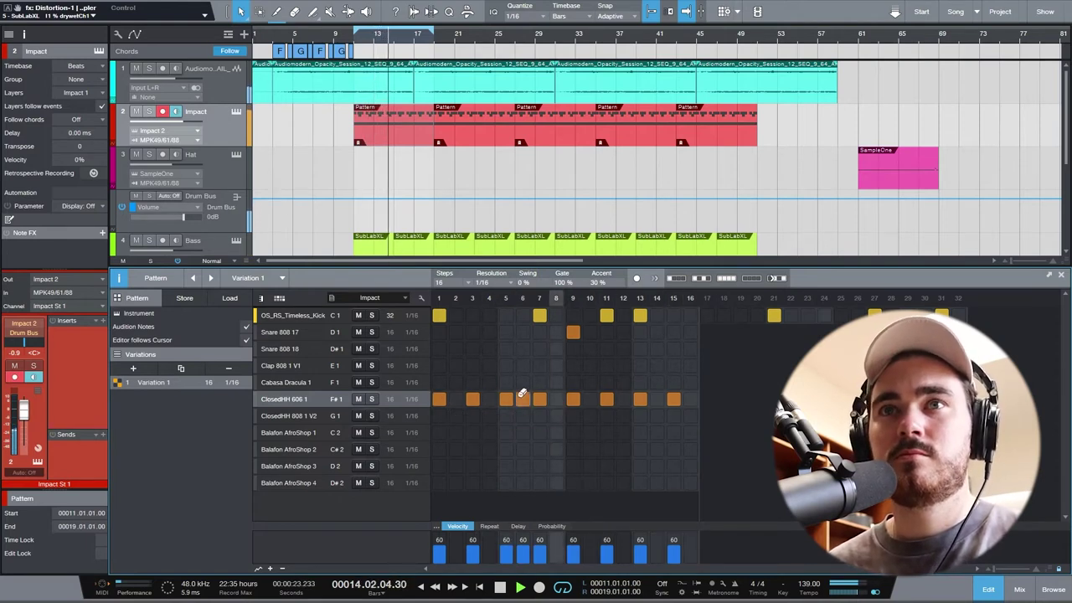
Step: Remove the trial closed-hat hits, stop playback and close the pattern editor
left_click(324, 134)
key("space")
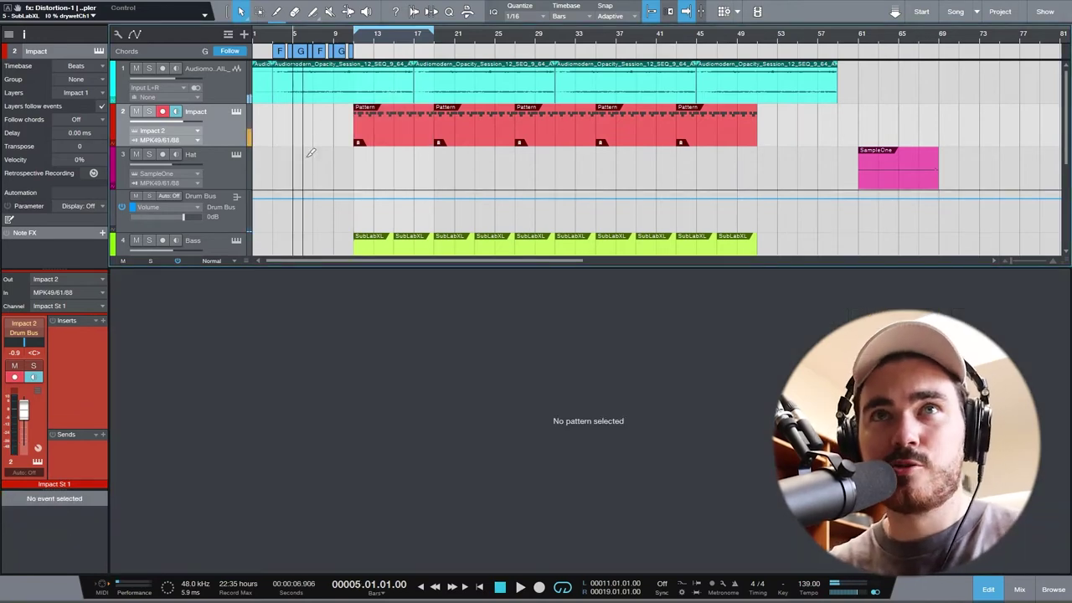
key("ctrl+shift+p")
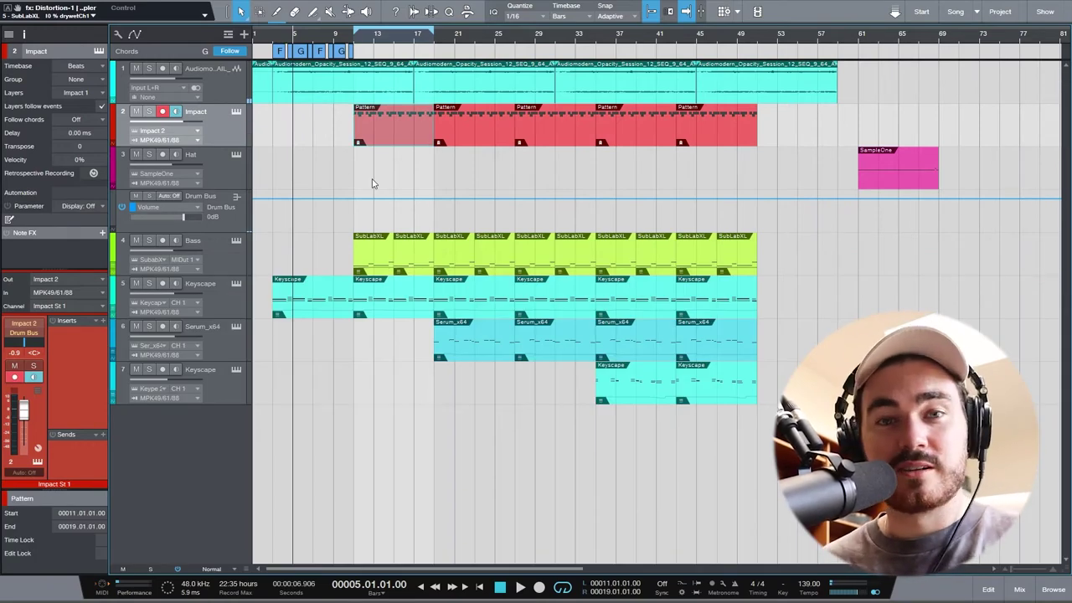
Step: Reopen the Impact drum pattern at bar 11 and listen to the loop with it
double_click(375, 122)
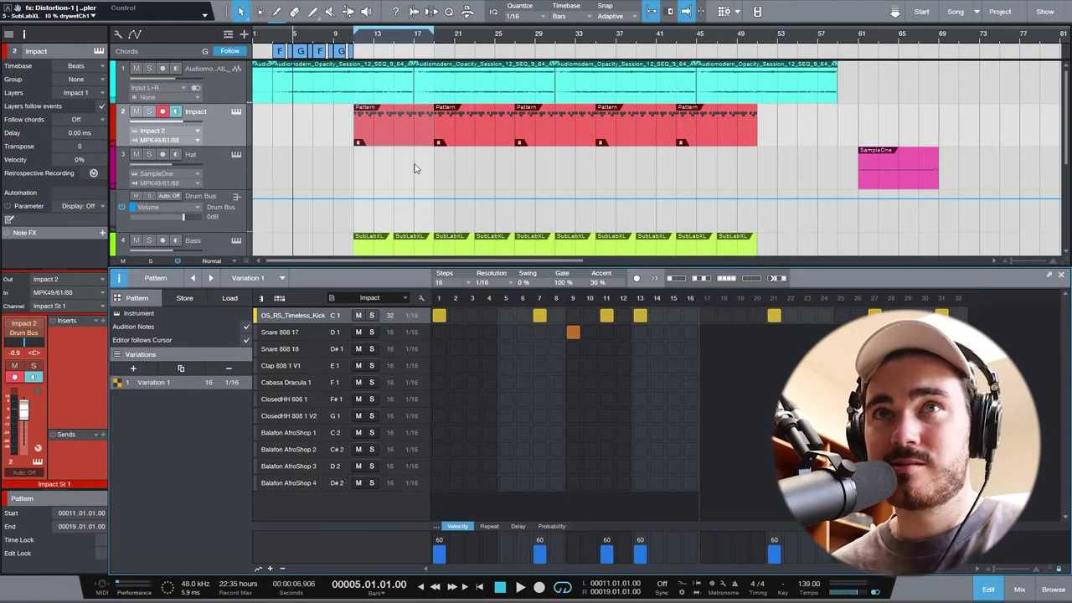
key("space")
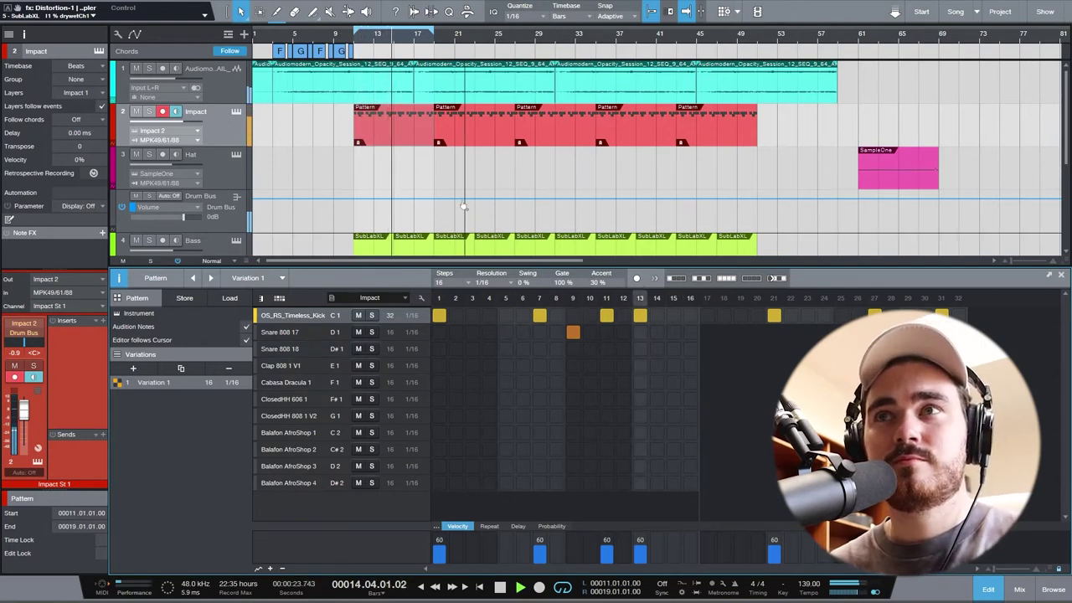
key("space")
Step: Add a new SampleOne instrument track below the Hat track and move its window clear of the sample library
key("F2")
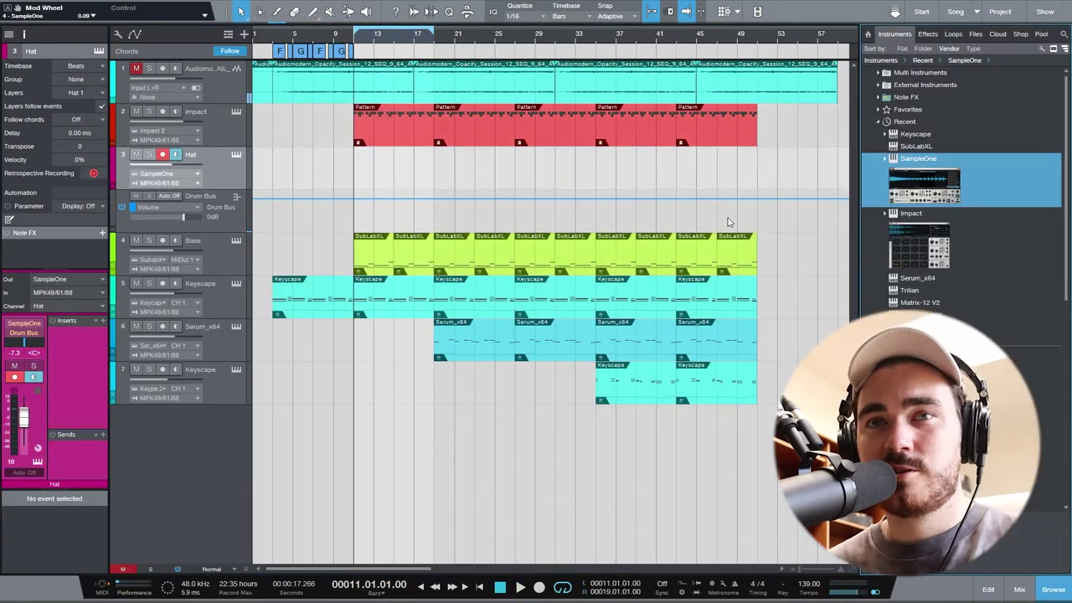
scroll(926, 232, "down", 5)
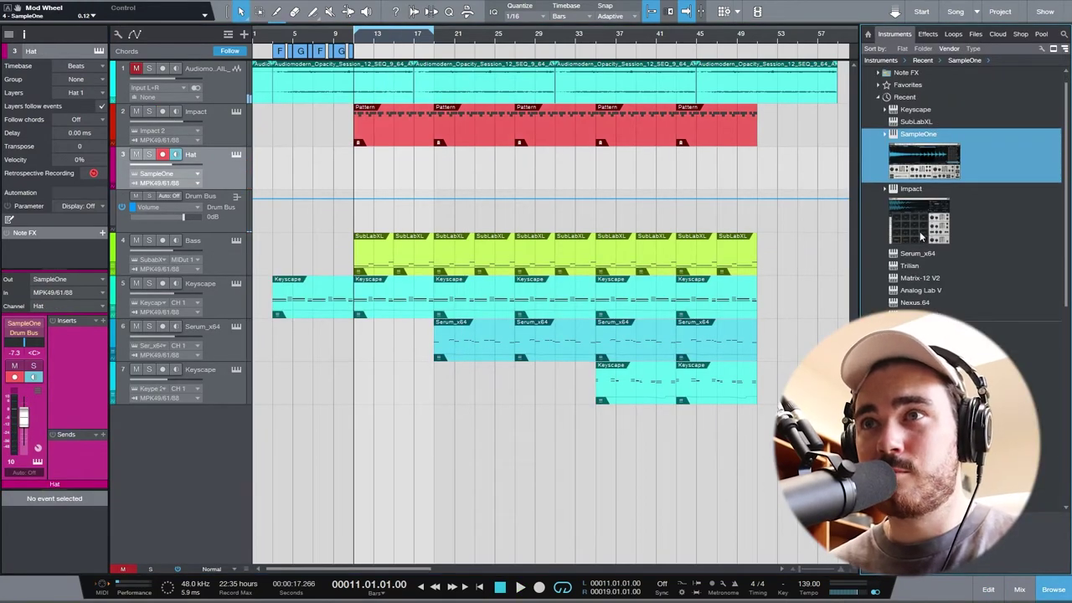
scroll(937, 246, "down", 4)
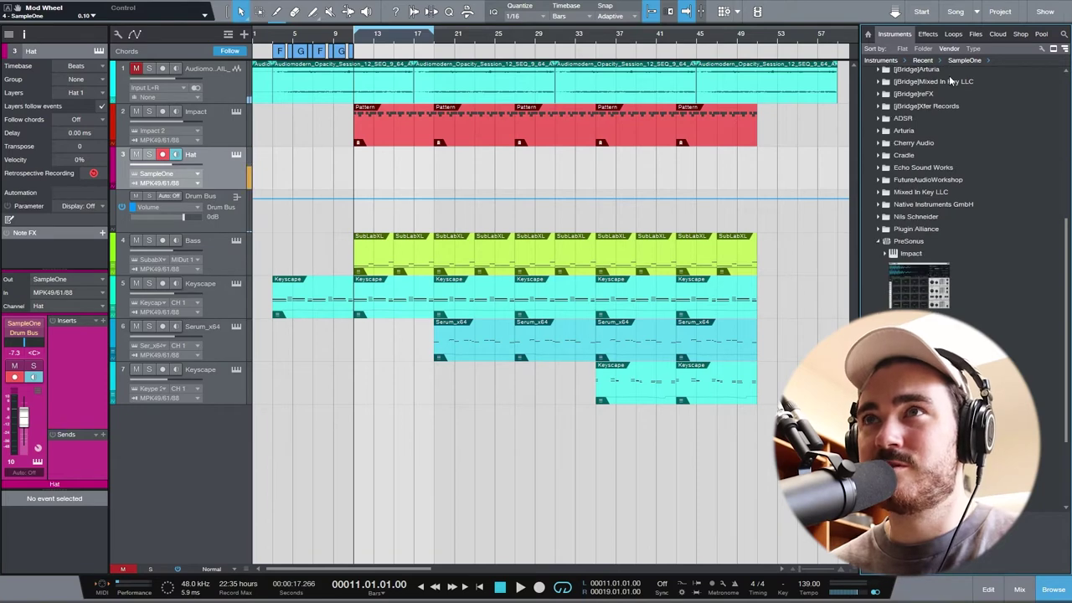
scroll(938, 246, "down", 2)
left_click_drag(921, 431, 401, 188)
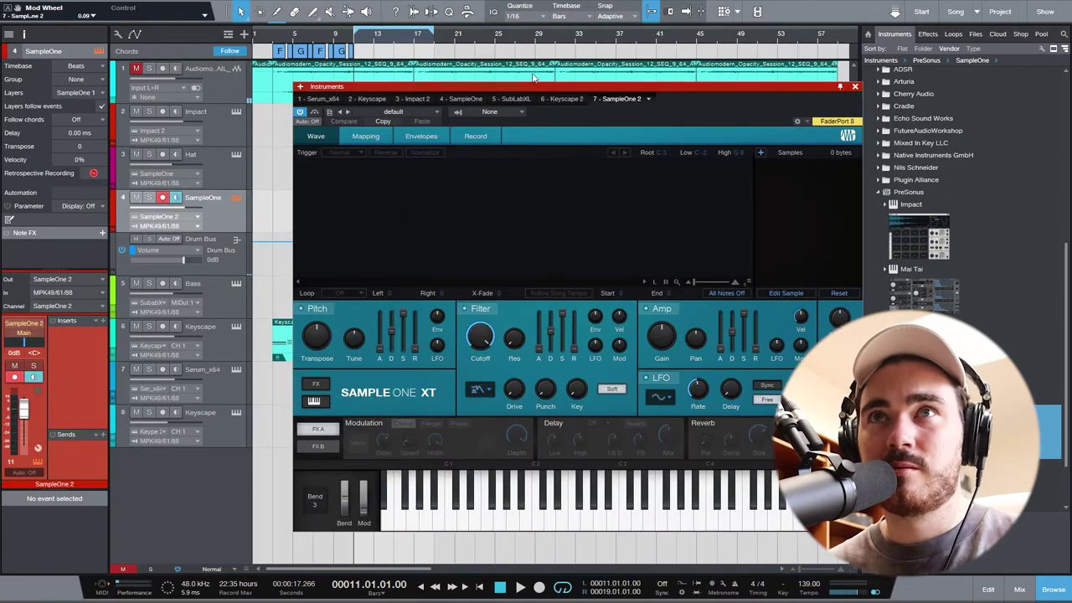
left_click_drag(519, 86, 444, 35)
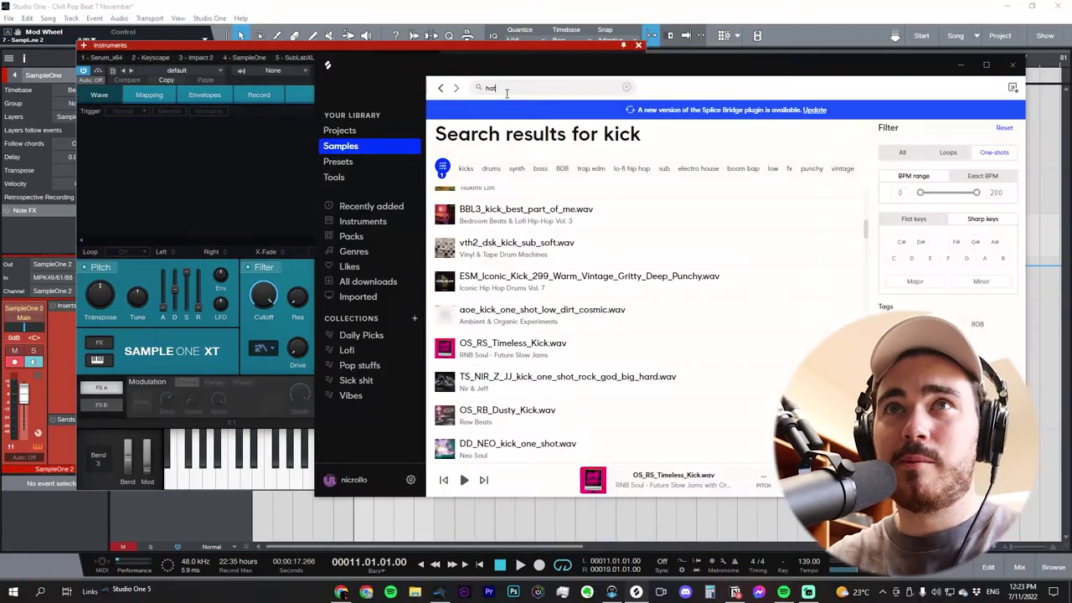
Step: Switch to Splice, search the samples for "hat" and look through the one-shots for a suitable sound
type("hat")
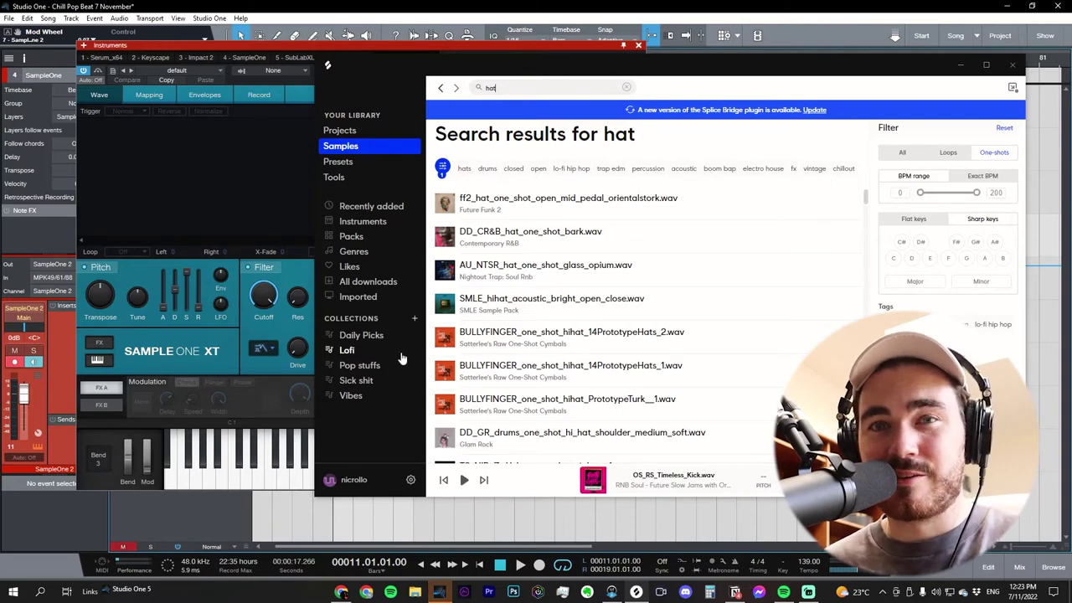
scroll(518, 381, "down", 10)
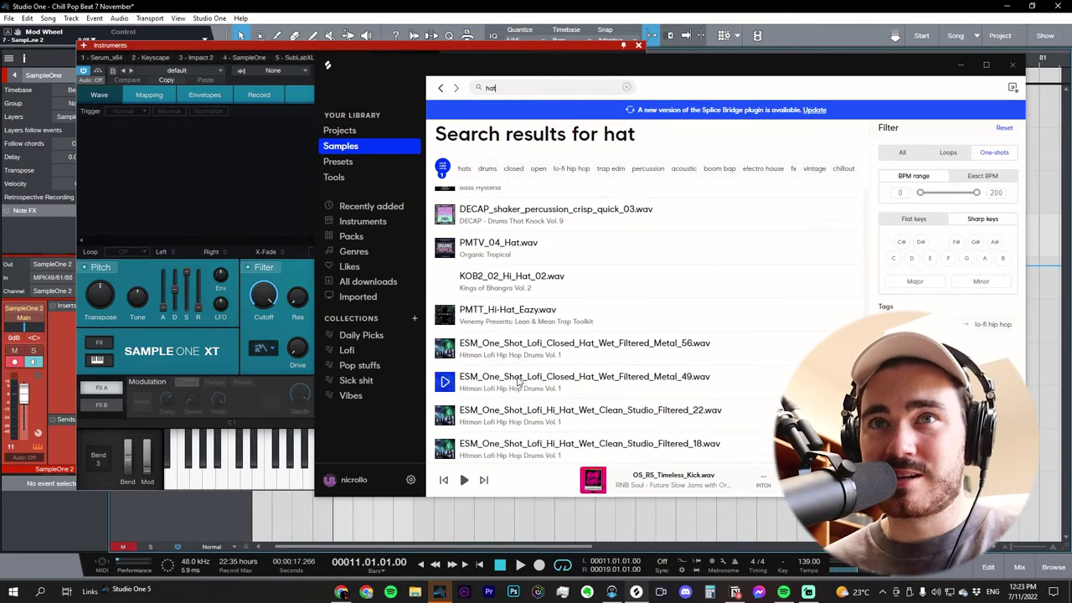
scroll(519, 381, "down", 15)
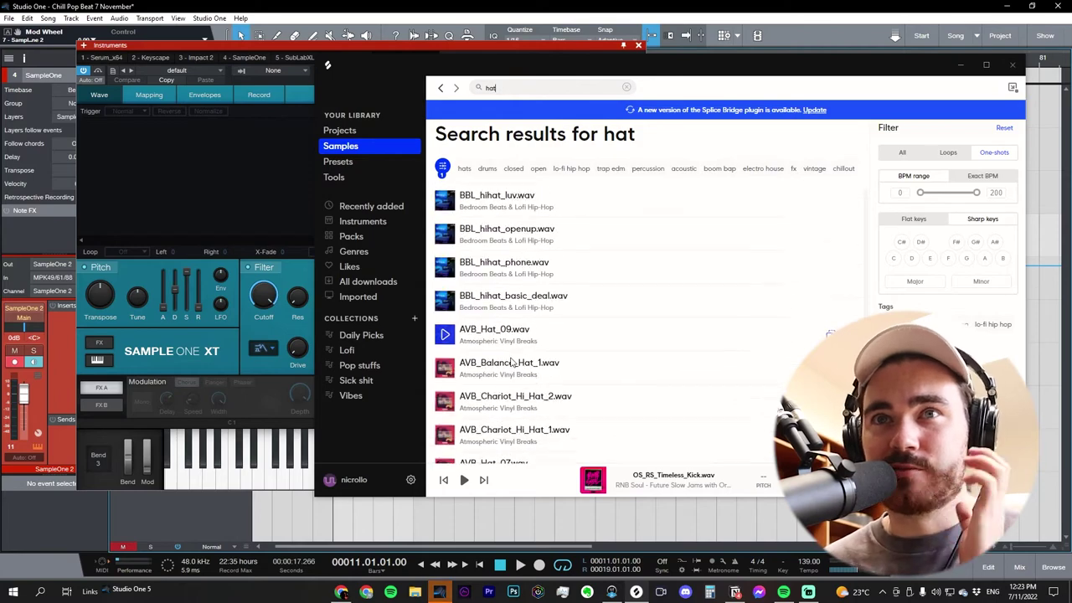
scroll(513, 360, "down", 5)
scroll(513, 360, "up", 6)
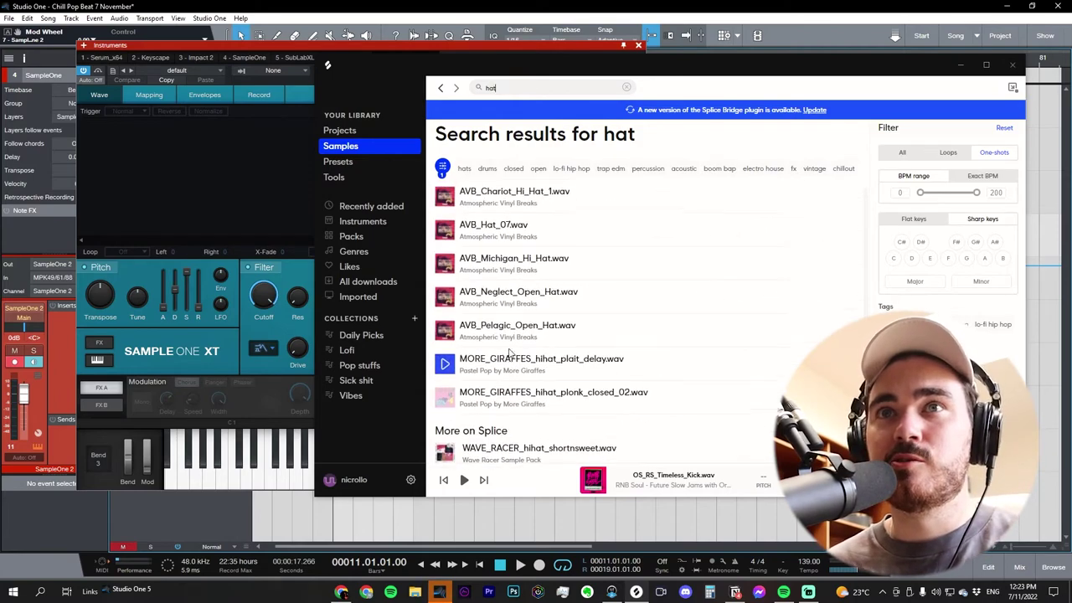
scroll(516, 358, "up", 10)
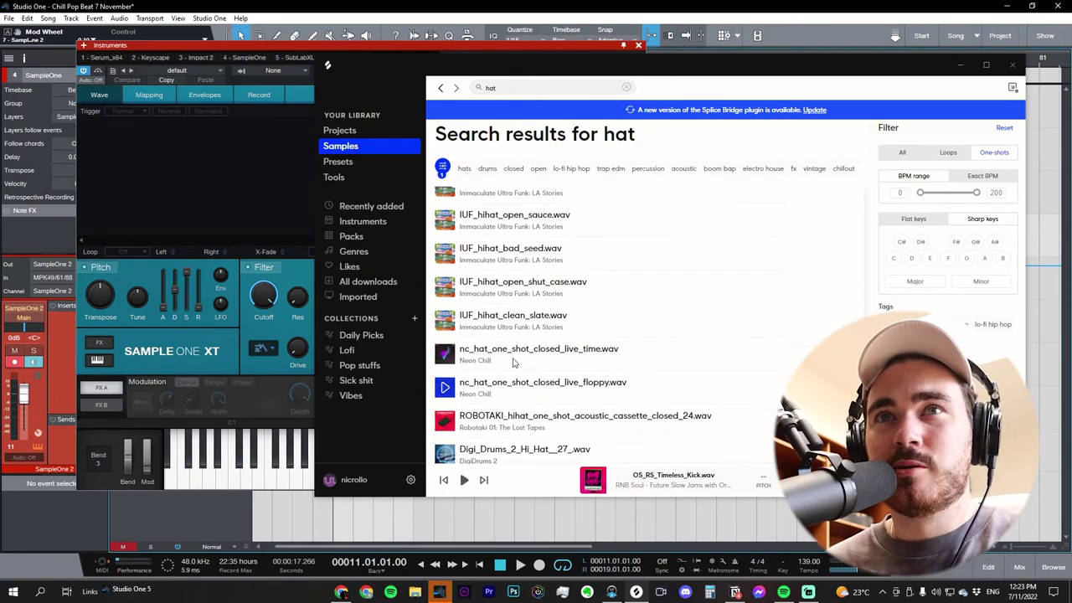
scroll(520, 360, "down", 8)
Step: Preview MURDA_hihat_light.wav, load it into the new SampleOne and test it with a keyboard note
left_click(480, 371)
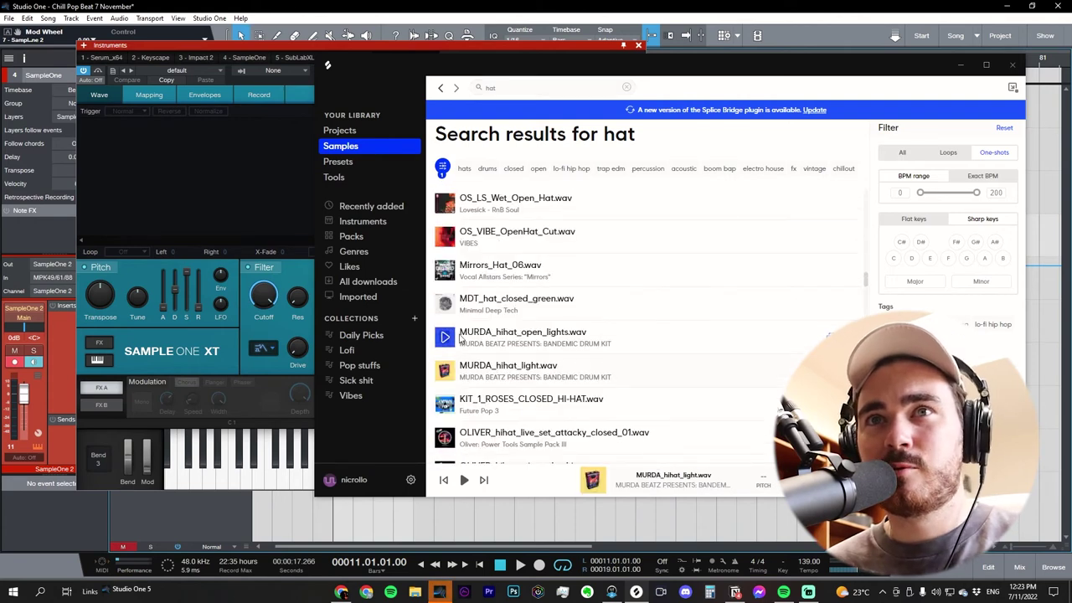
left_click_drag(479, 372, 202, 180)
left_click(408, 489)
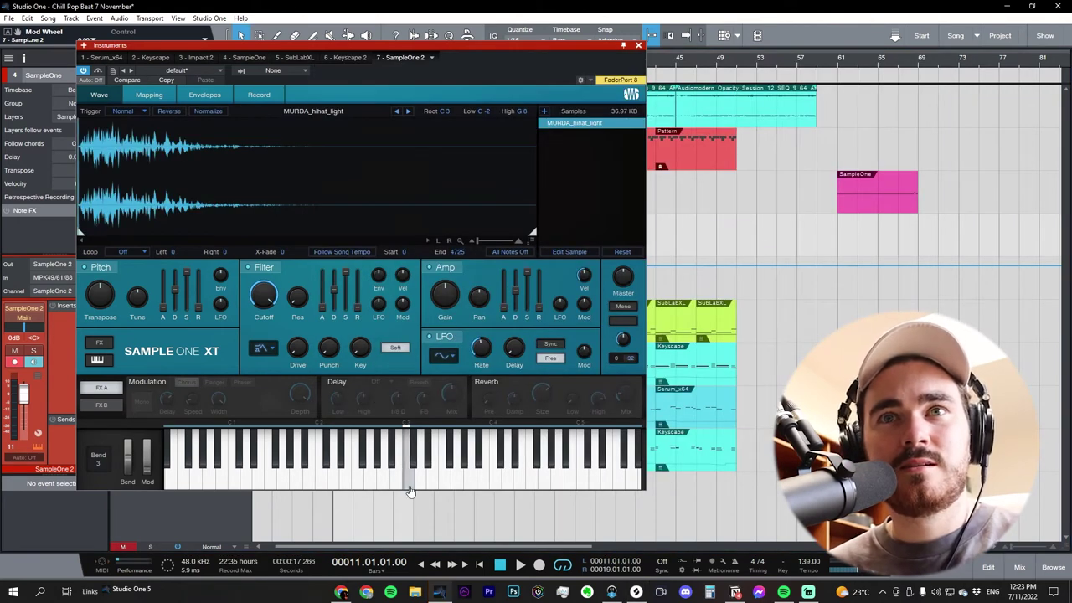
Step: Audition the loaded hi-hat sample at several keyboard pitches around C3, then close the SampleOne window
left_click(345, 486)
left_click(282, 487)
left_click(399, 484)
left_click(407, 483)
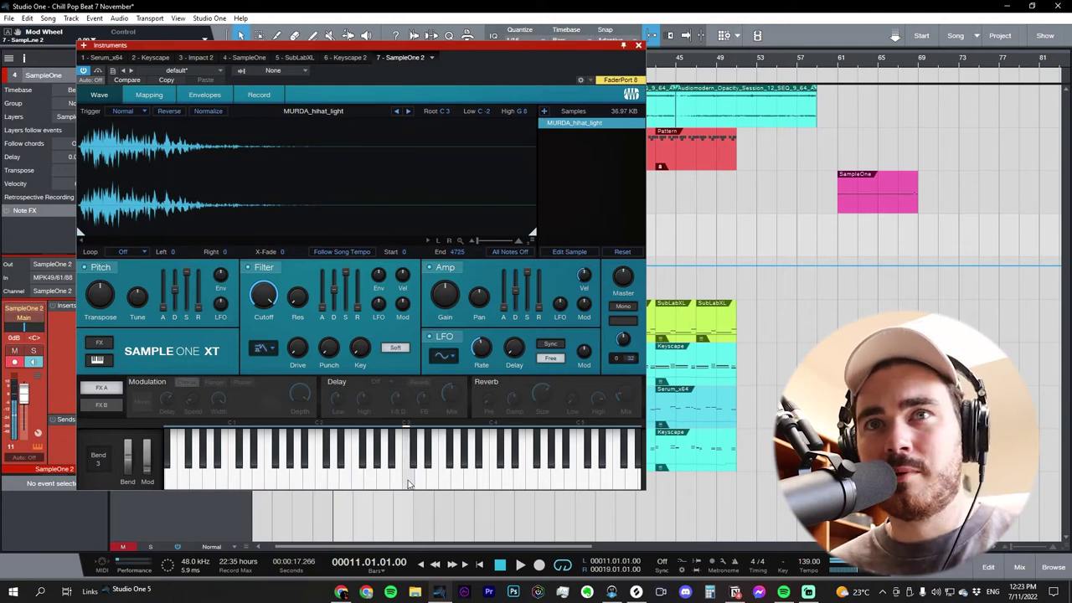
left_click(409, 486)
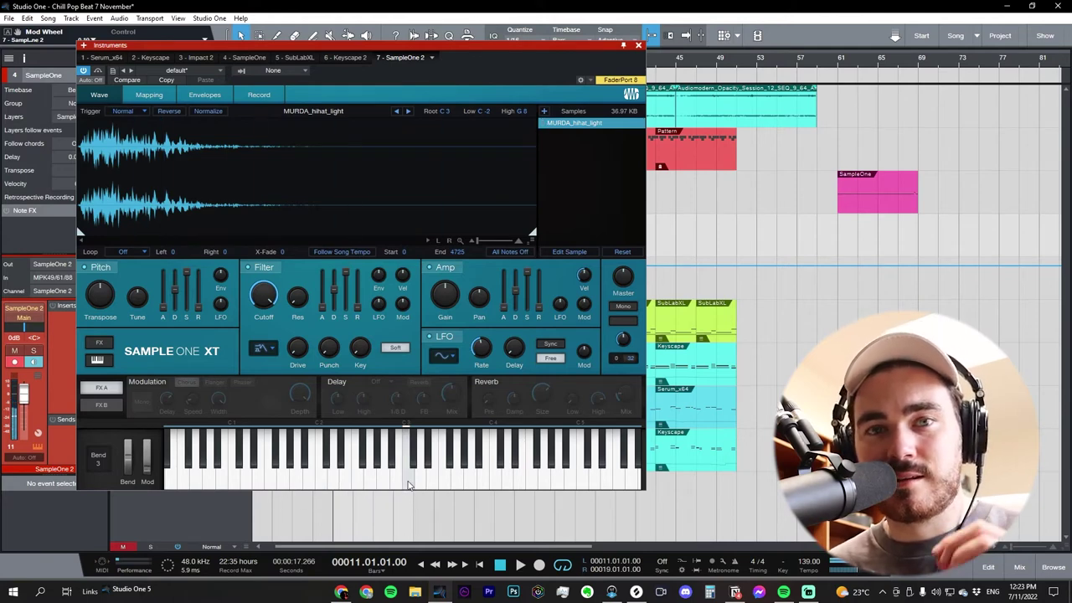
left_click(411, 484)
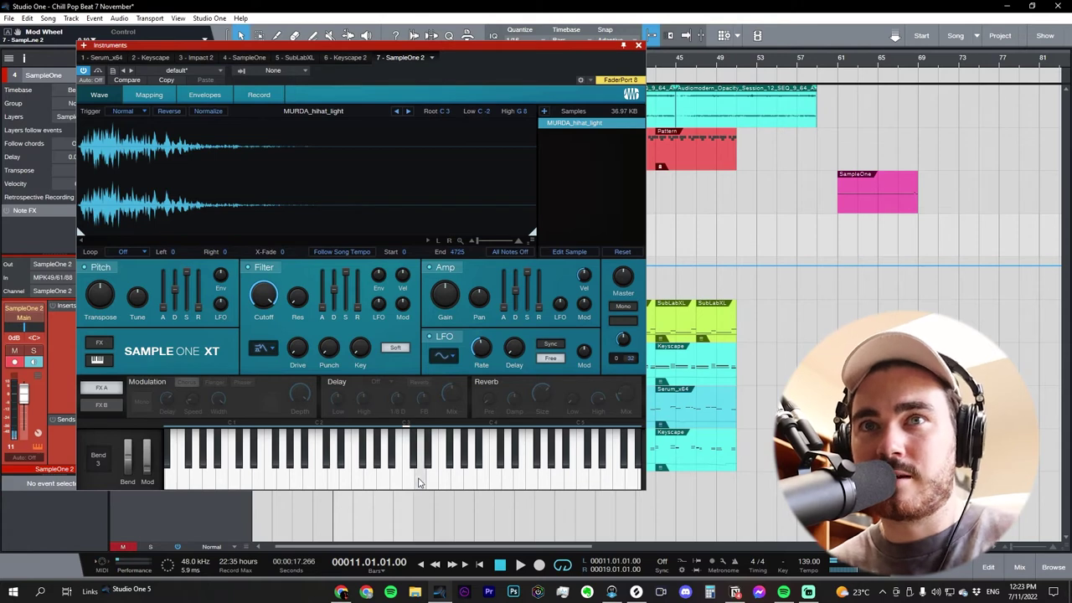
left_click(391, 485)
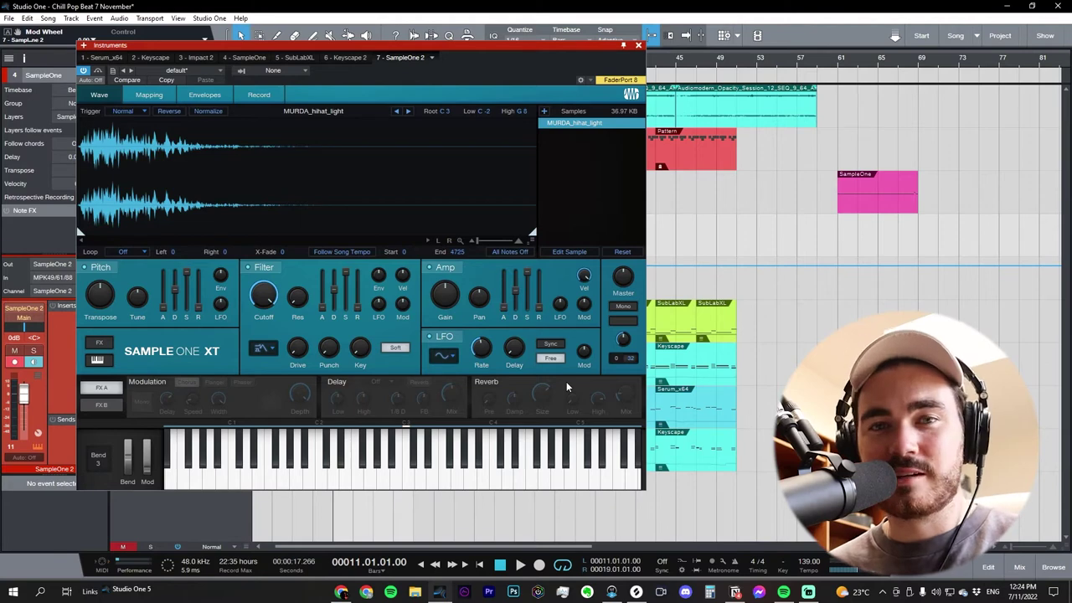
left_click(638, 45)
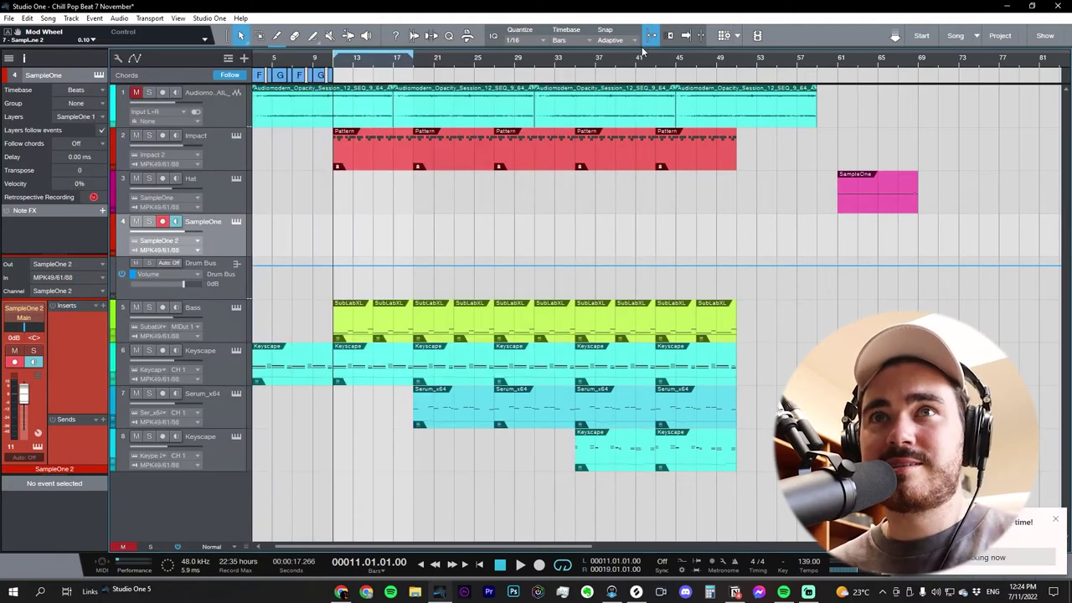
Step: Create an empty instrument part from bar 11 to bar 19 on the new SampleOne track and open it for note editing
double_click(371, 239)
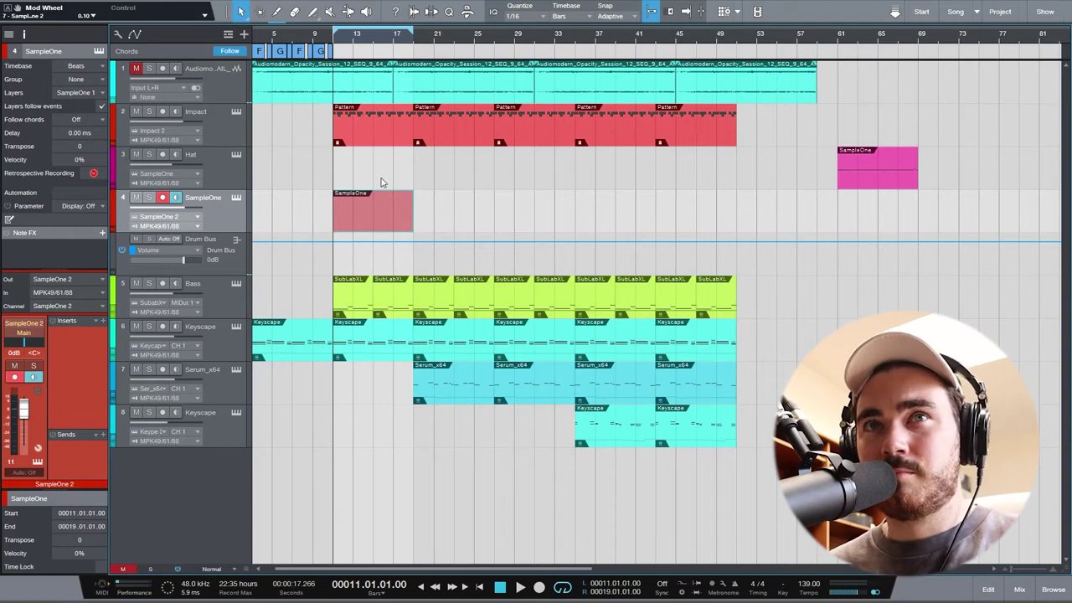
double_click(367, 206)
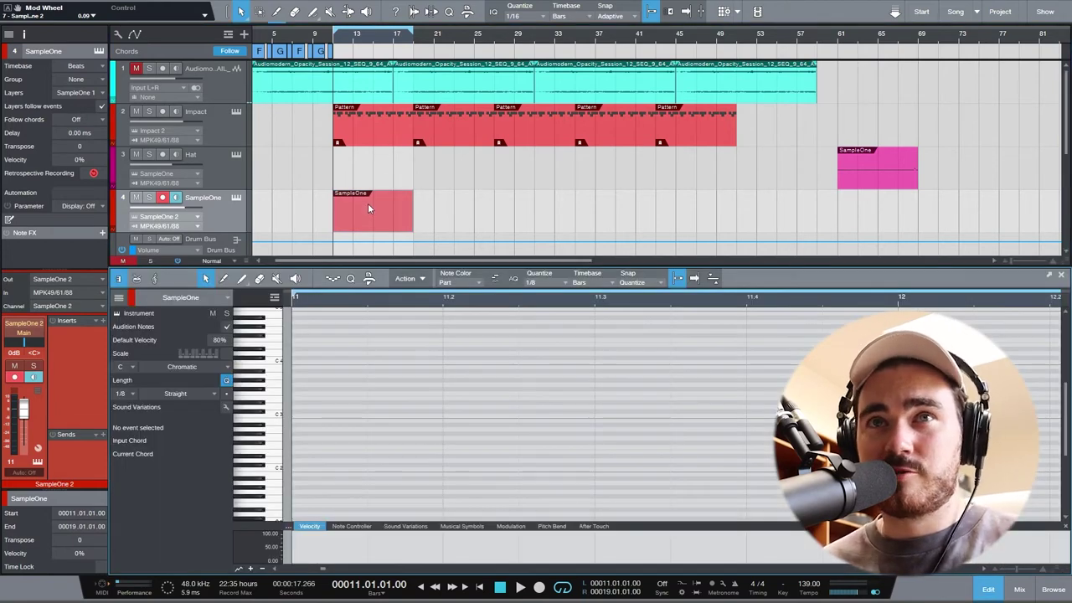
scroll(334, 391, "down", 5)
scroll(318, 412, "down", 1)
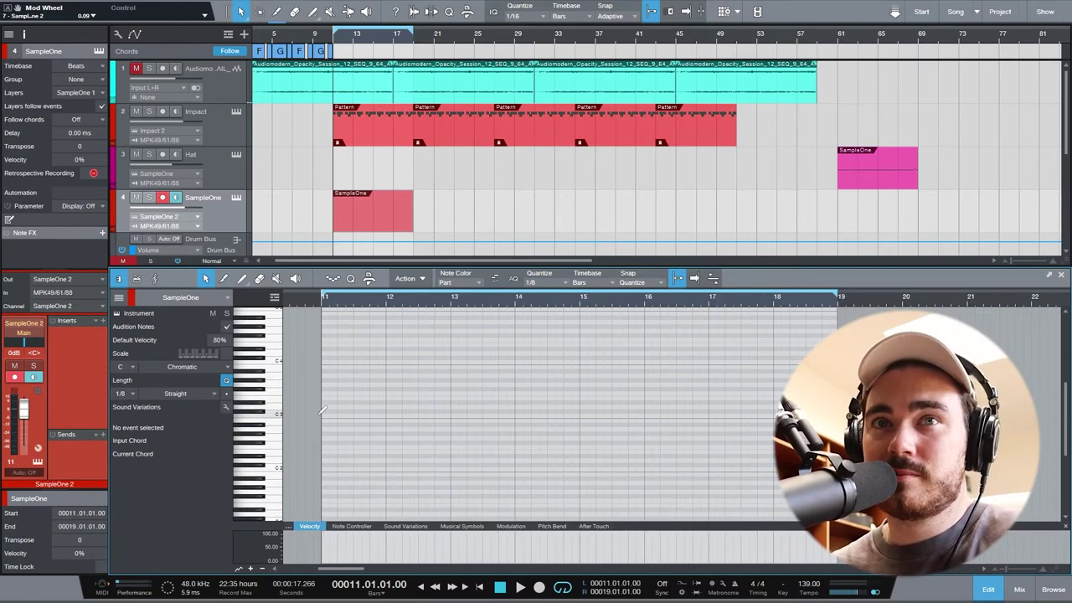
Step: Draw one long C3 note spanning the whole part from bar 11 to bar 19
left_click_drag(323, 411, 337, 409)
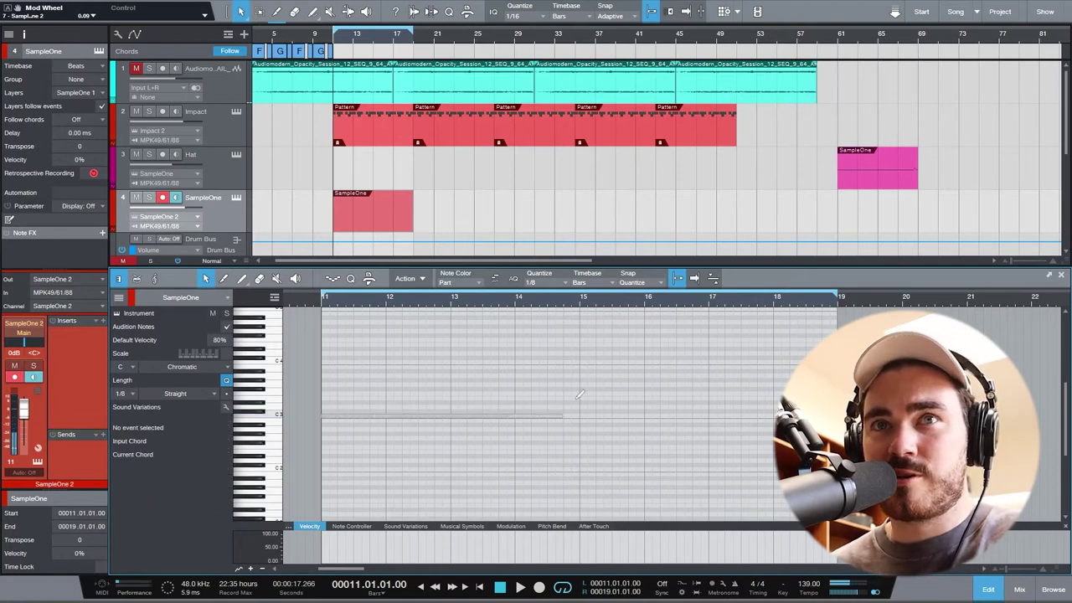
key("ctrl+v")
left_click(535, 387)
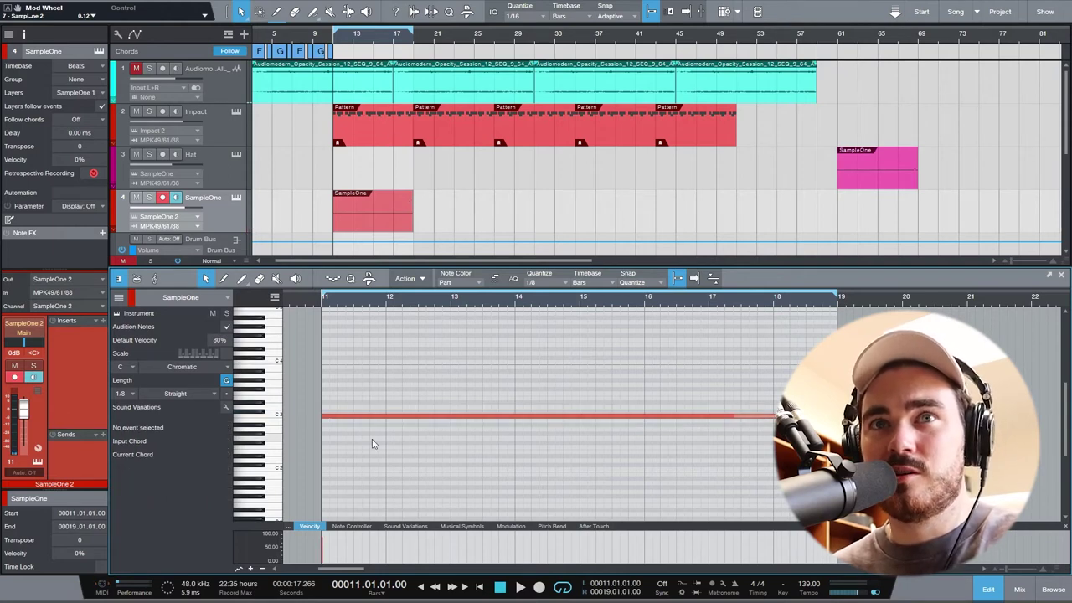
Step: Split the long C3 note at the grid into consecutive notes using 1/8 quantize
left_click(362, 418)
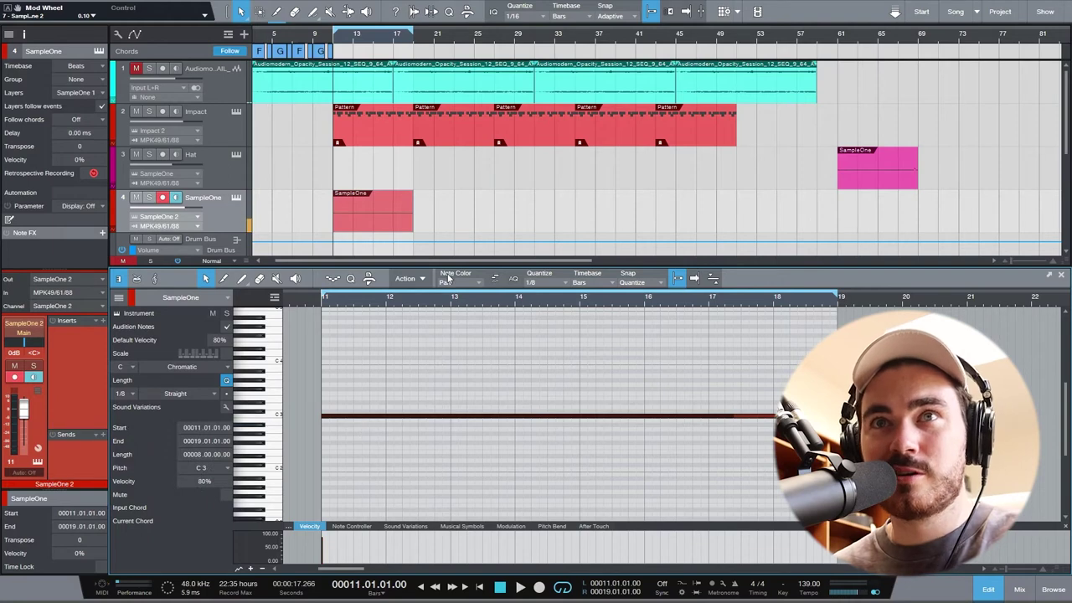
left_click(560, 283)
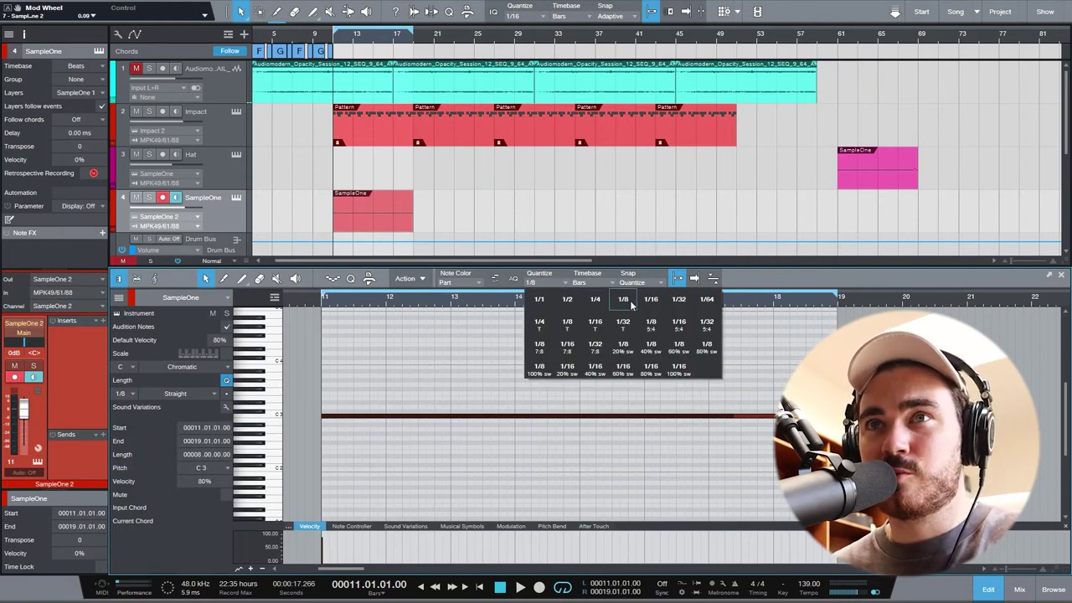
left_click(630, 301)
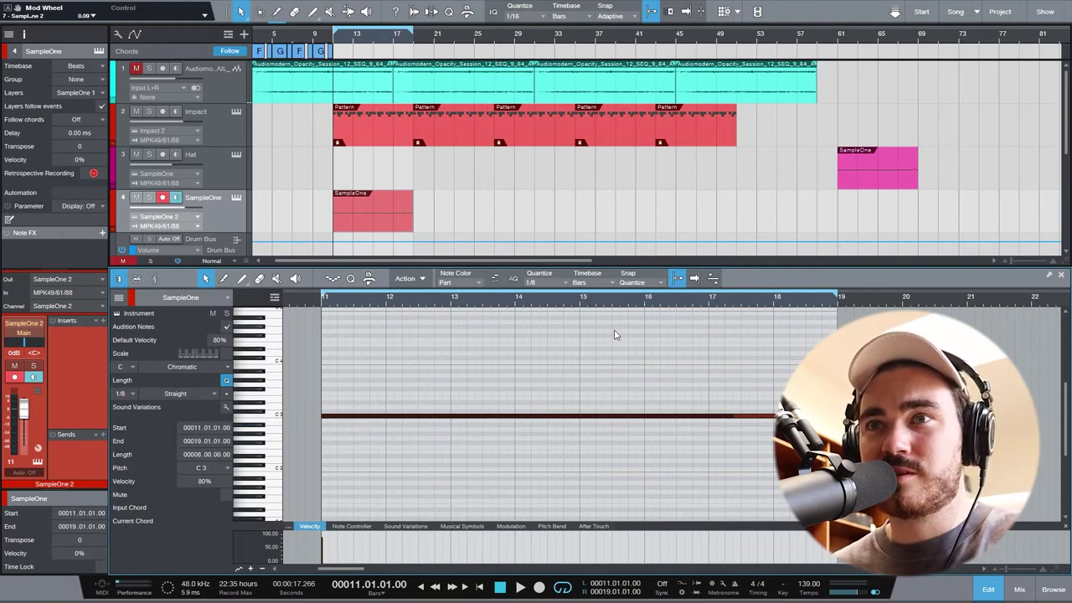
right_click(481, 420)
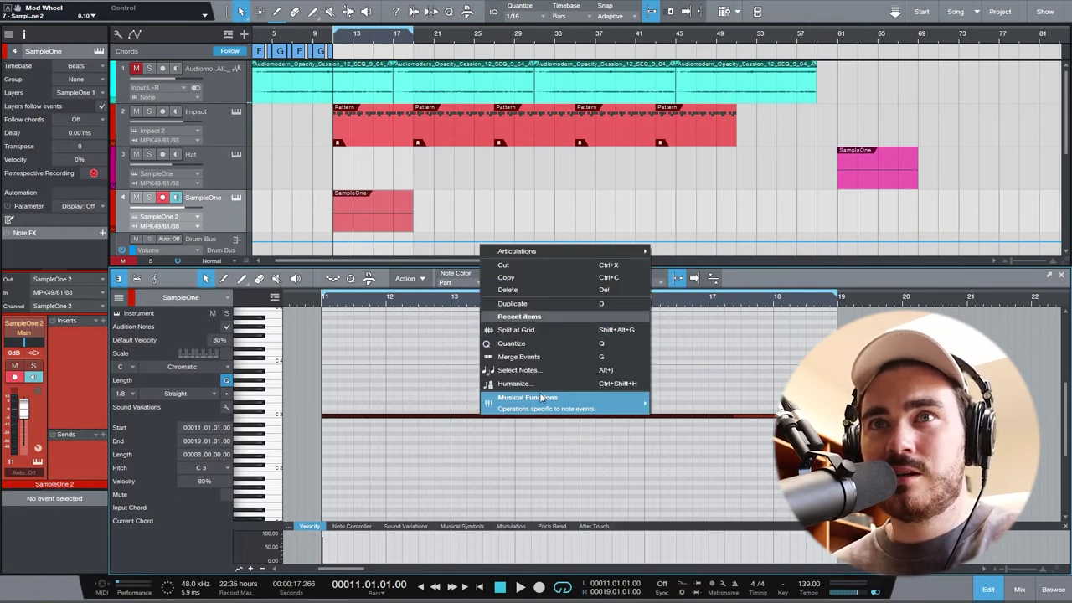
mouse_move(550, 409)
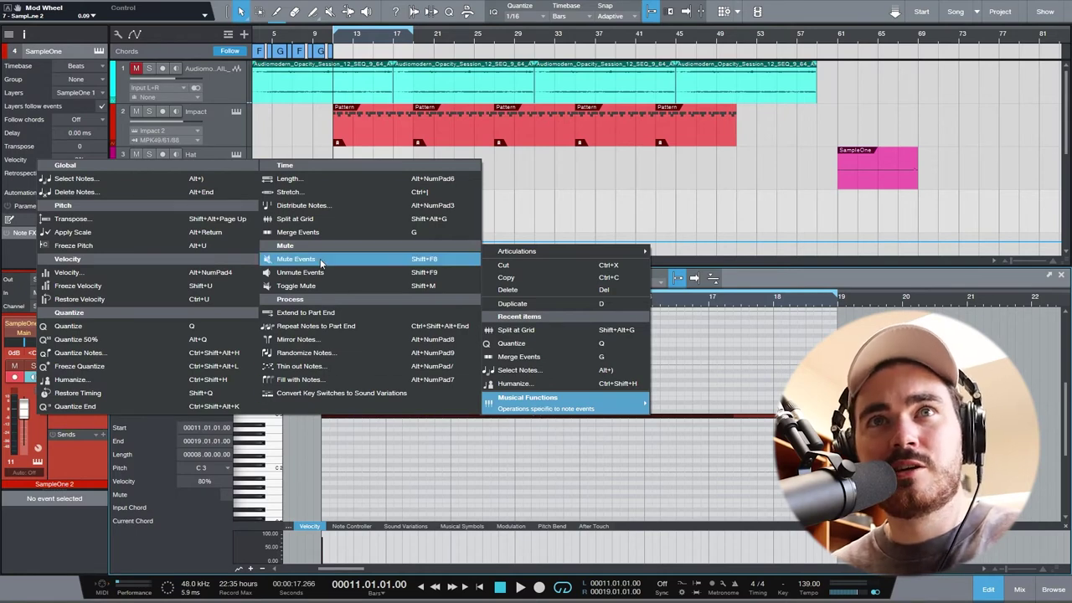
left_click(310, 221)
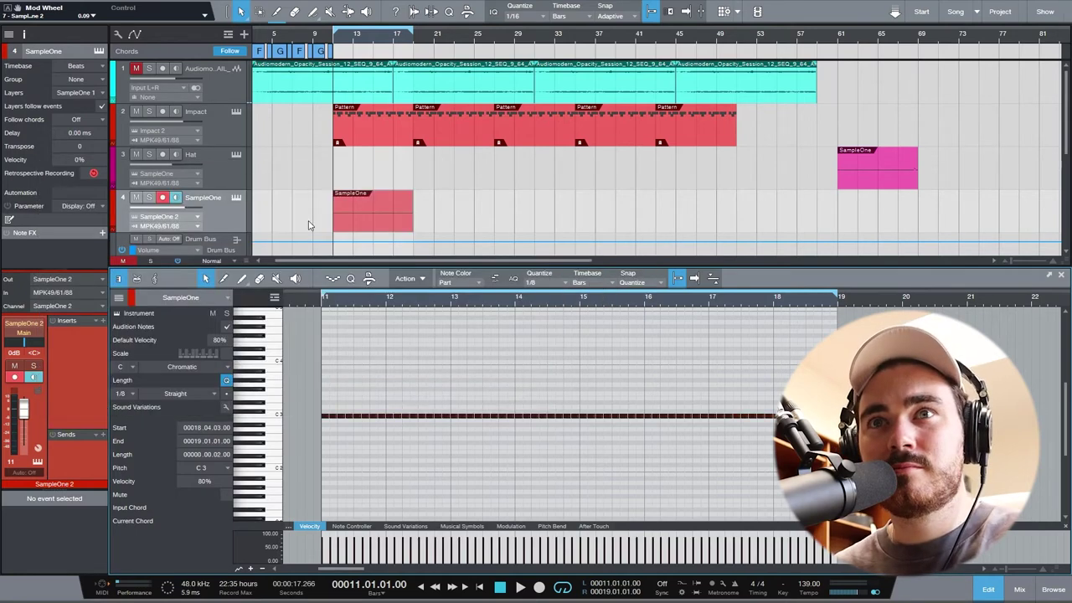
Step: Play the loop with the new hats and lower SampleOne's master volume to -10 dB
key("space")
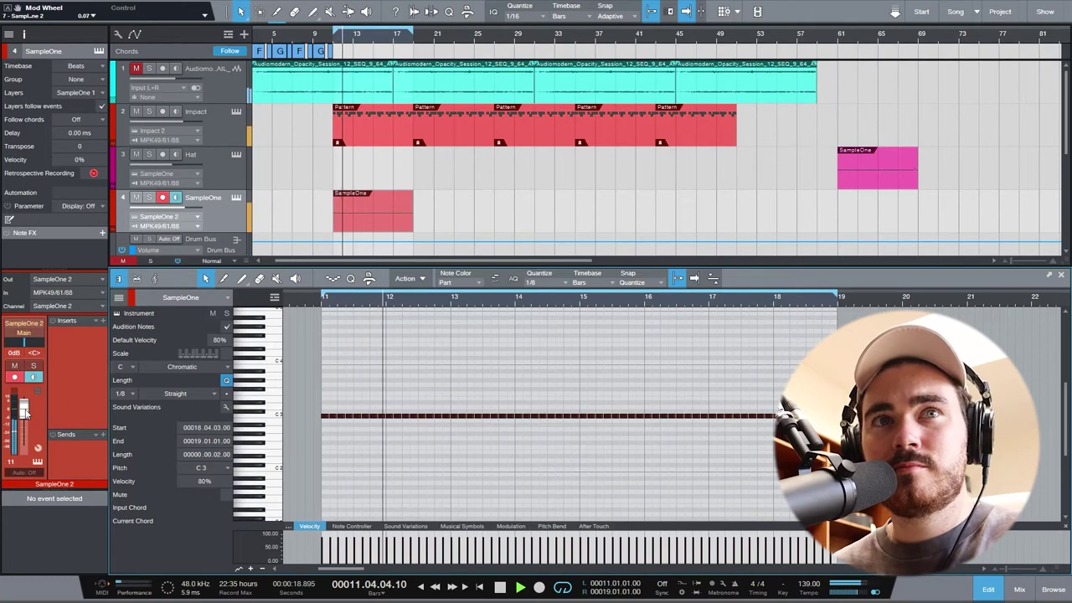
left_click(236, 198)
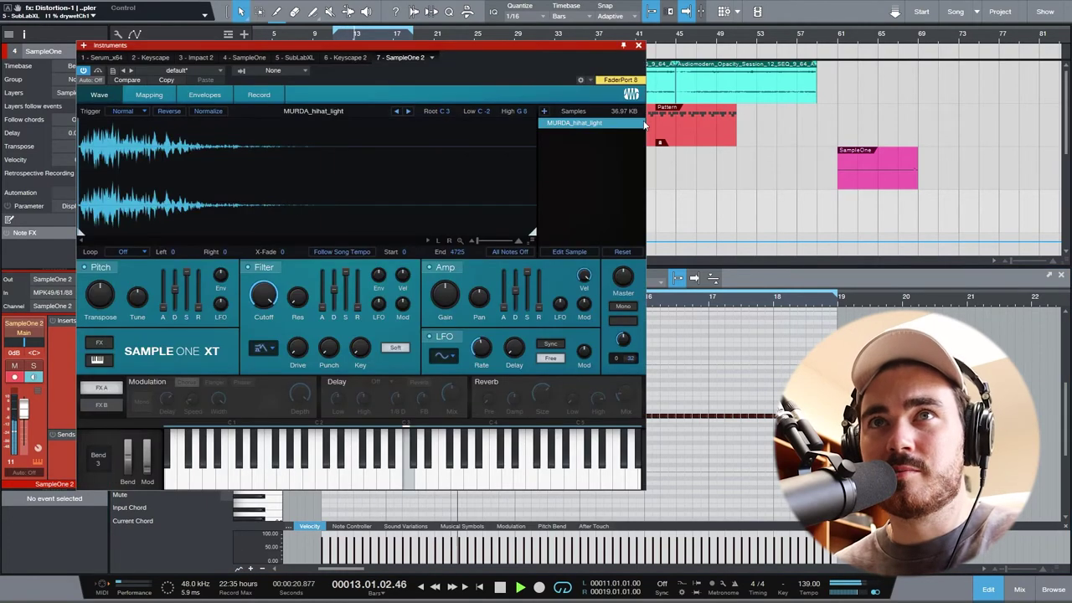
left_click_drag(622, 272, 628, 298)
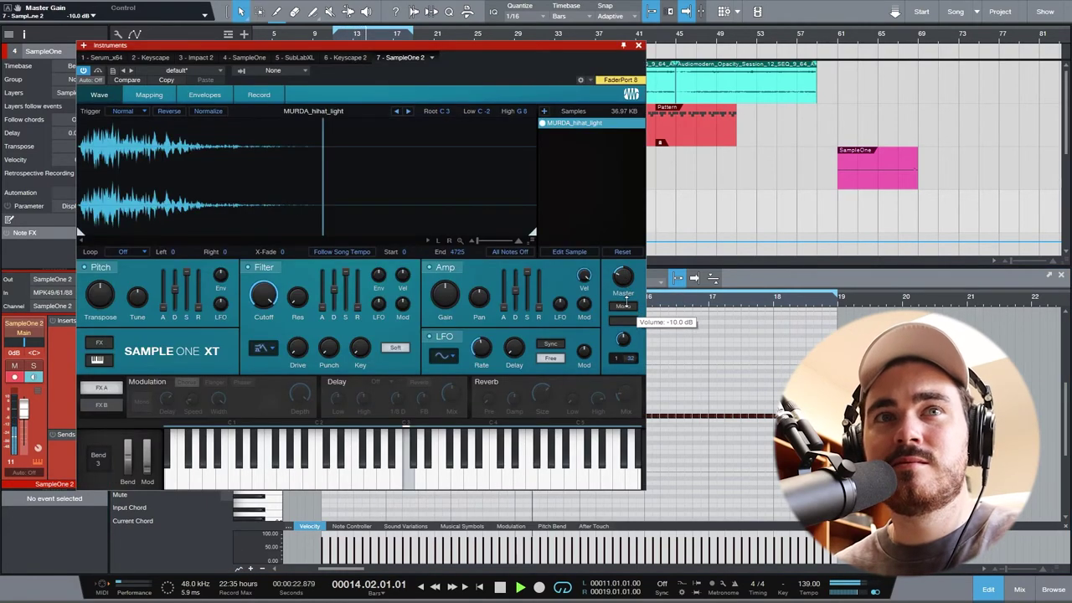
left_click(638, 46)
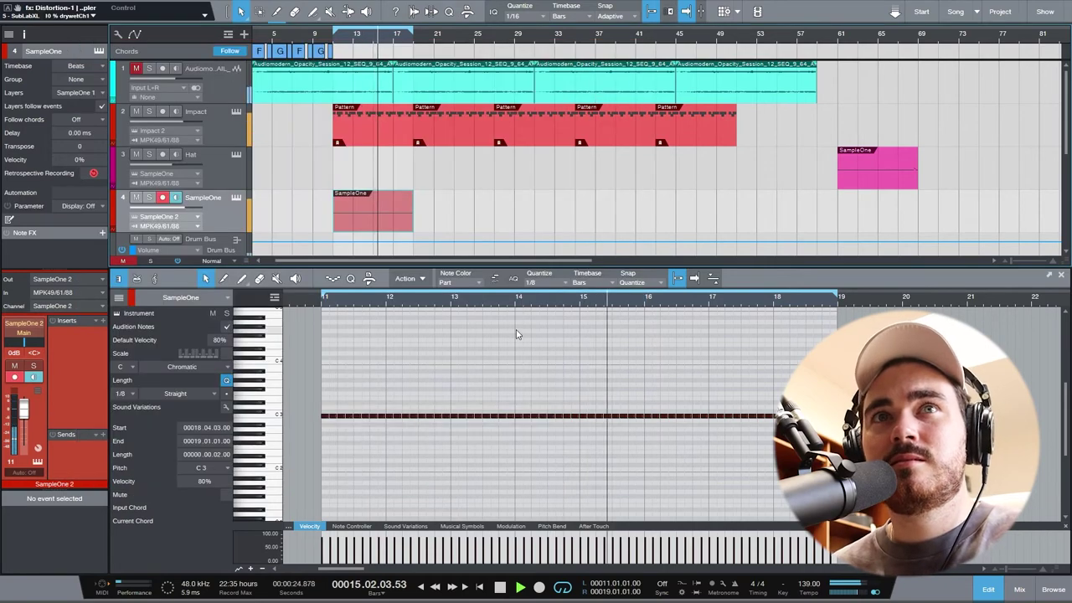
key("space")
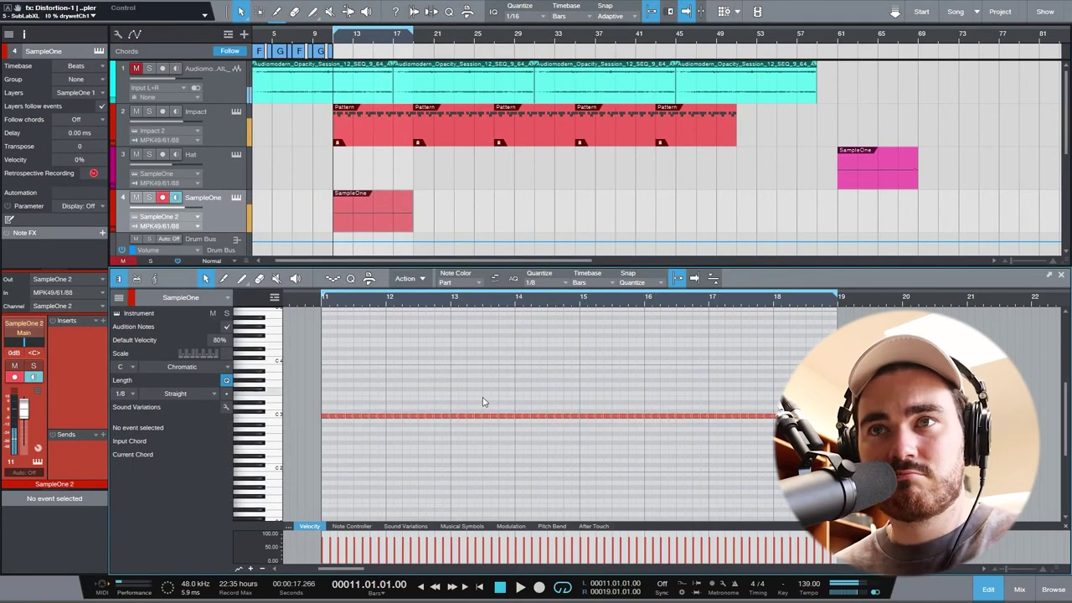
Step: Delete all hat notes after the first four and lower the second and fourth notes' velocity to about 48%
scroll(362, 418, "up", 2)
scroll(362, 419, "up", 2)
scroll(383, 426, "left", 2)
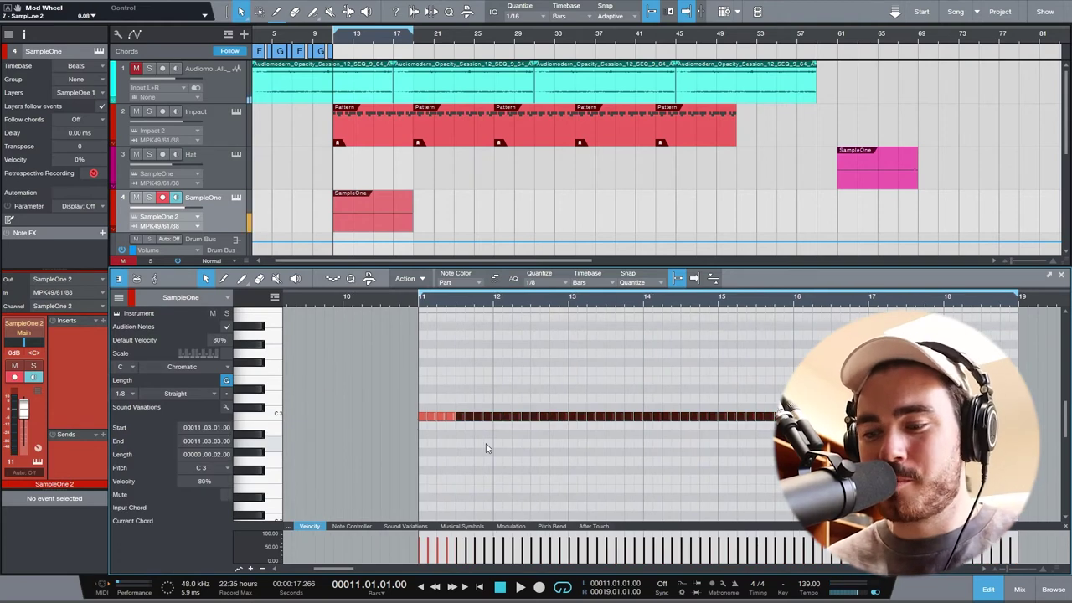
key("Delete")
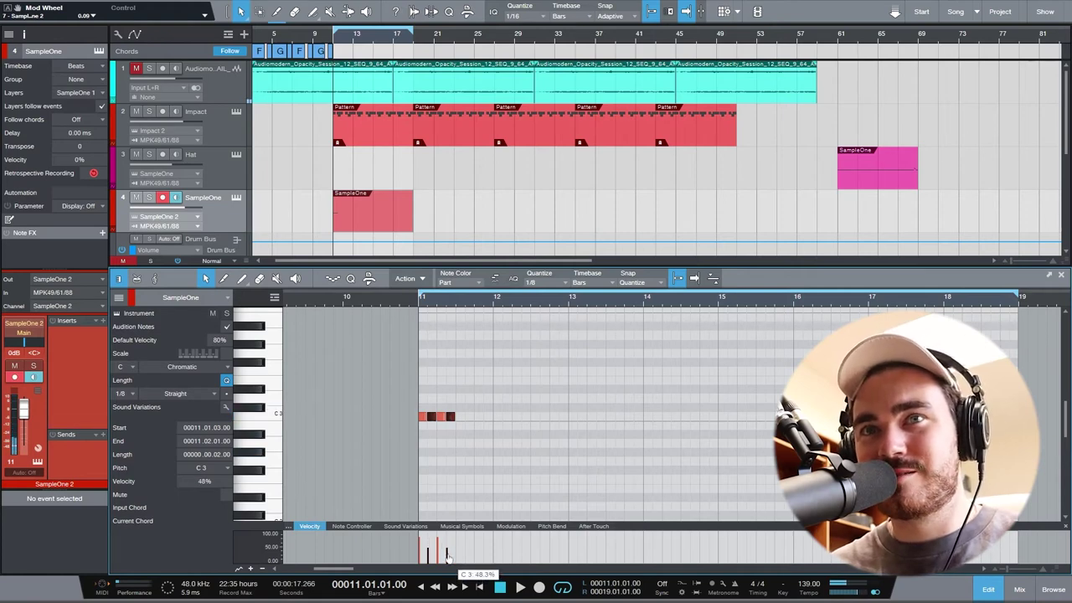
Step: Duplicate the four-note hat group repeatedly until it fills the part to bar 19, listening to the loop meanwhile
left_click_drag(472, 449, 423, 414)
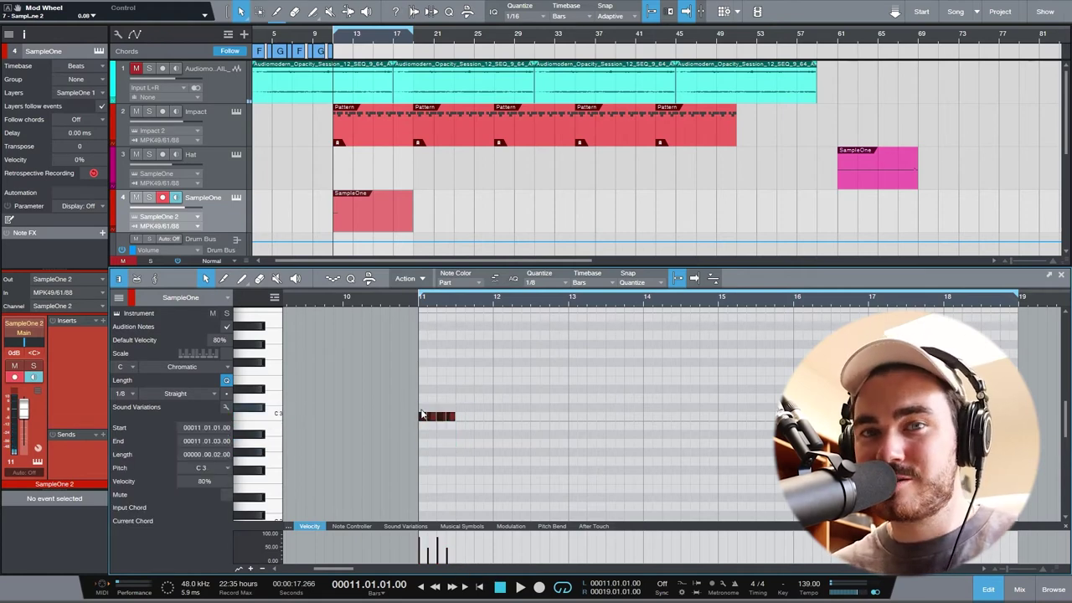
key("space")
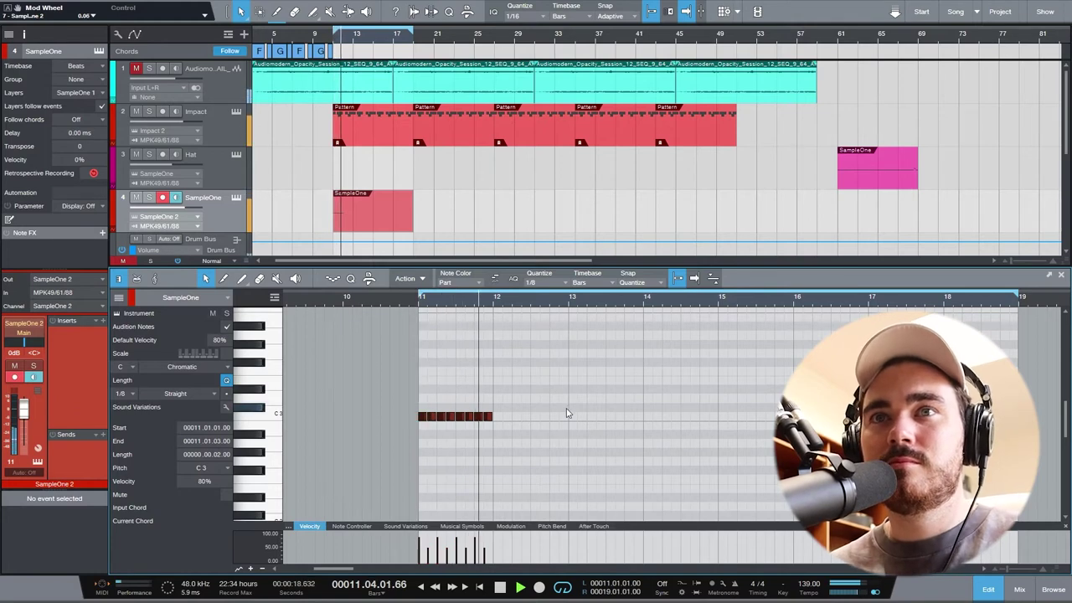
key("d")
key("d")
key("d")
scroll(532, 407, "down", 3)
key("d")
key("d")
key("d")
key("d")
key("d")
key("ctrl+z")
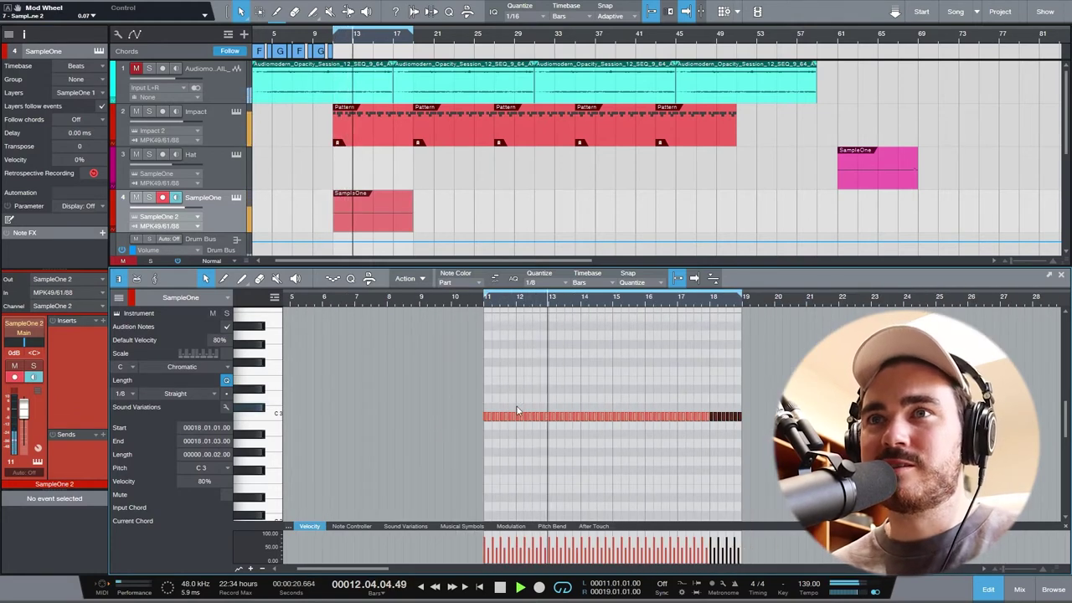
key("e")
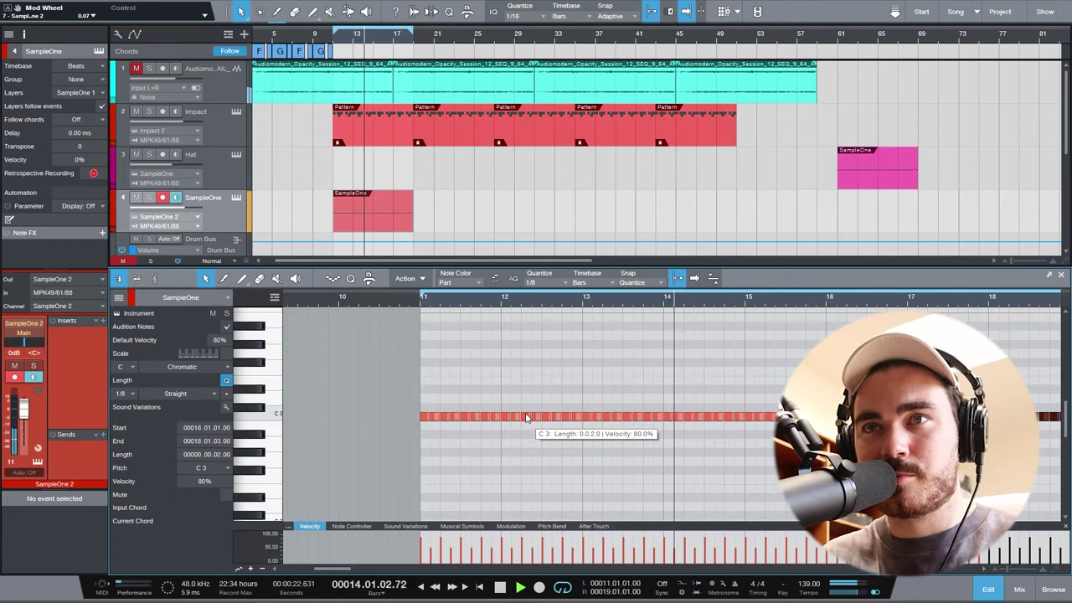
key("space")
left_click(608, 331)
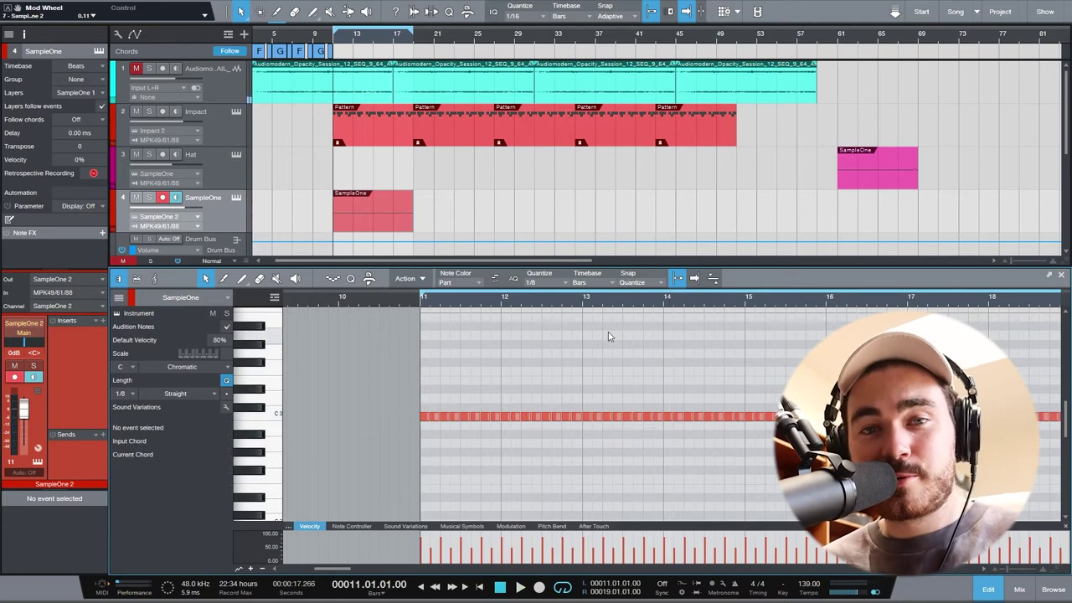
Step: Split the hat note at bar 12 beat 4 into a four-hit roll on the 1/32 grid and play the loop
left_click(550, 283)
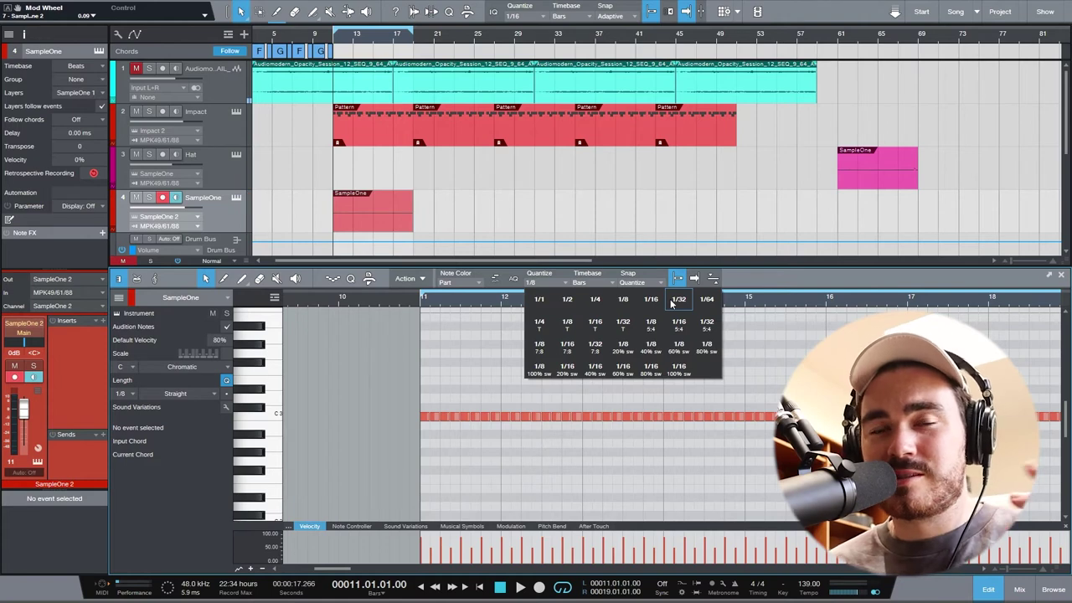
left_click(679, 299)
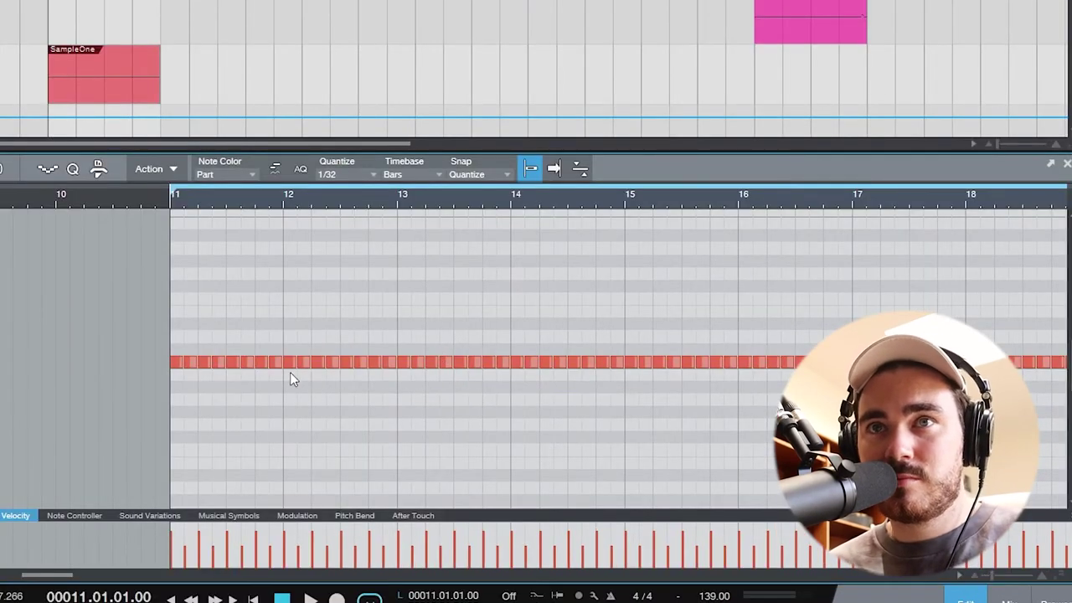
key("space")
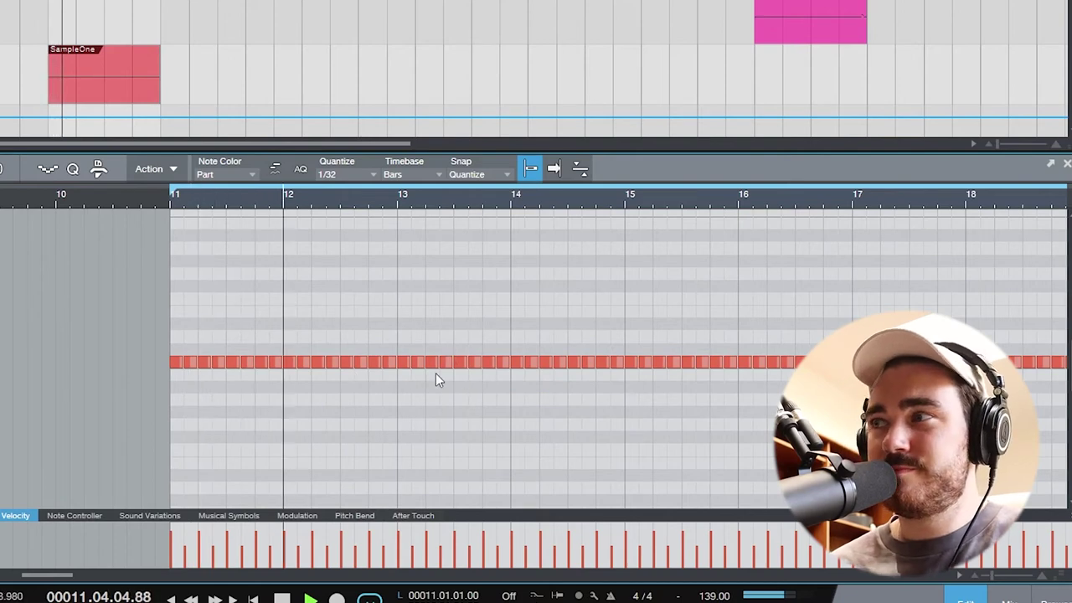
key("space")
left_click(373, 362)
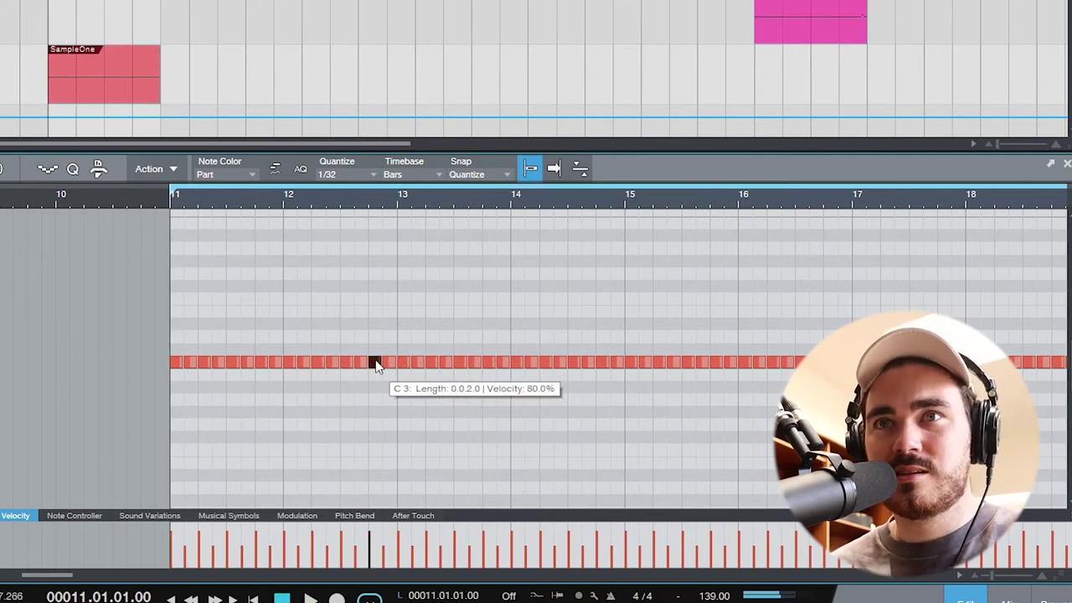
right_click(376, 368)
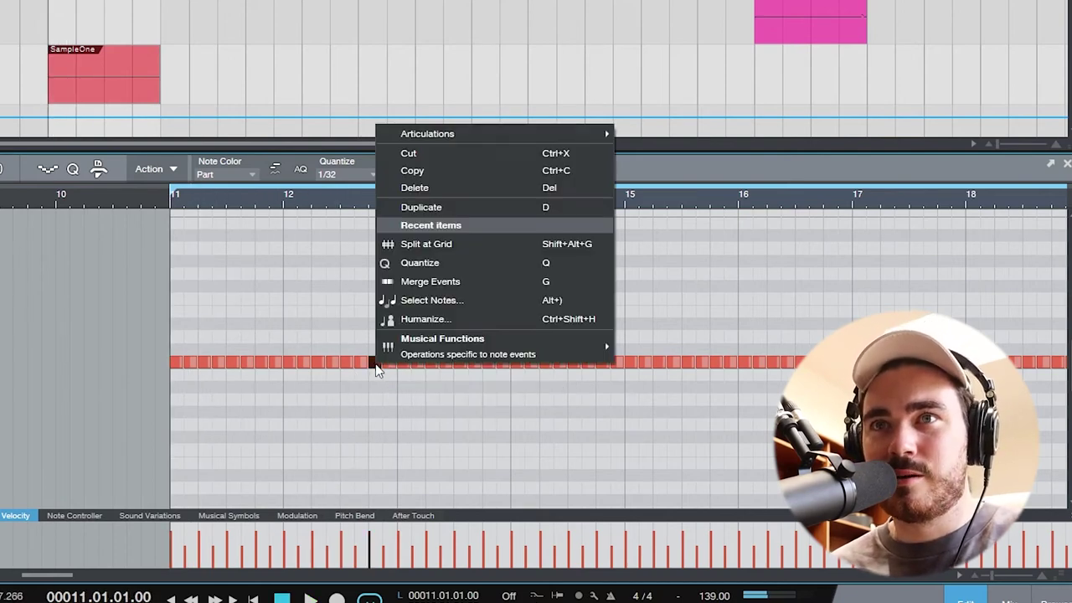
left_click(421, 244)
scroll(377, 370, "up", 2)
scroll(377, 370, "left", 1)
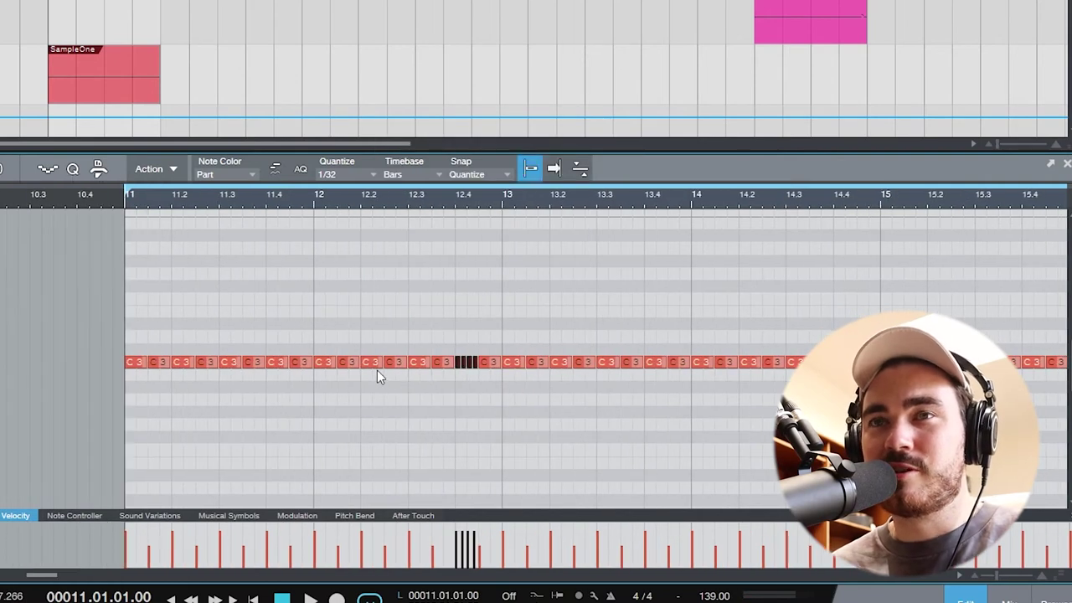
key("space")
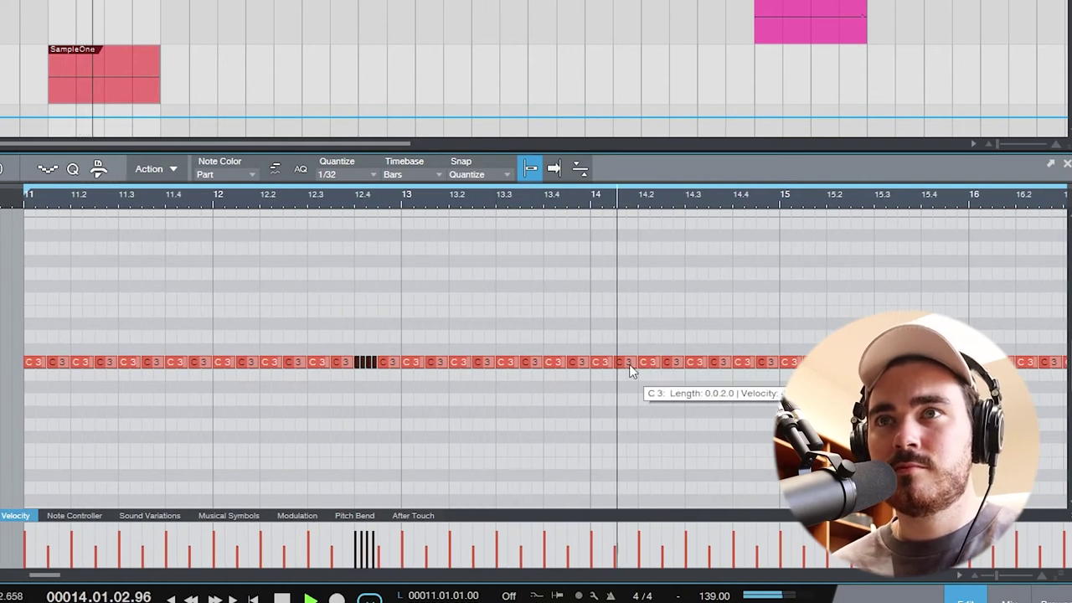
Step: Stop playback and split the hat note on the second half of bar 14 beat 1 into a four-hit 1/32 roll
left_click(628, 367)
key("space")
right_click(630, 368)
left_click(702, 243)
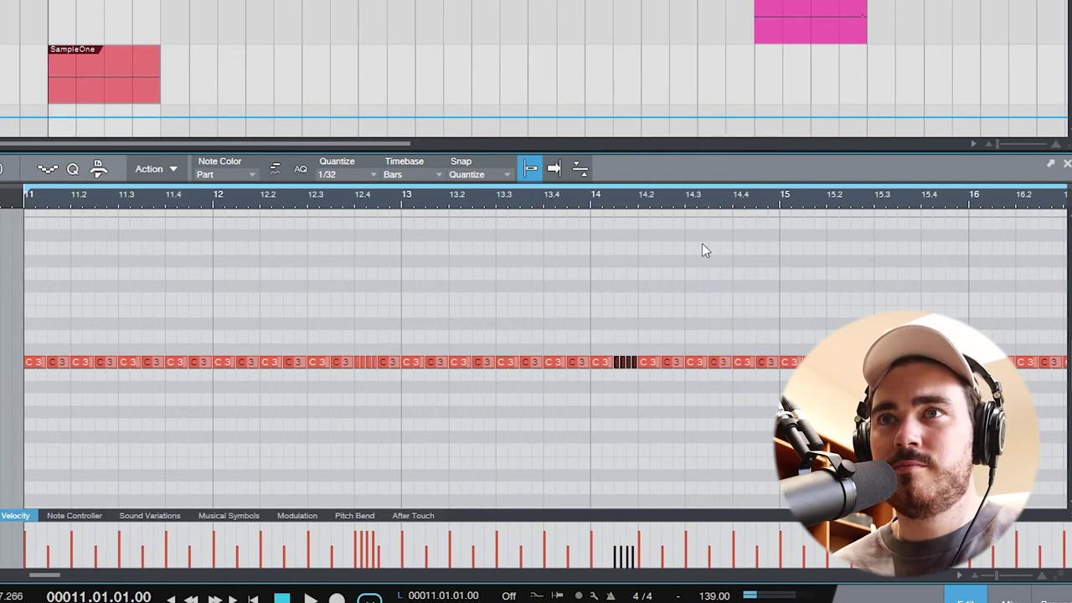
Step: Set the quantize value to 1/16, listen to the loop, and split the last hat note of bar 14 into two hits
left_click(353, 179)
left_click(495, 203)
key("space")
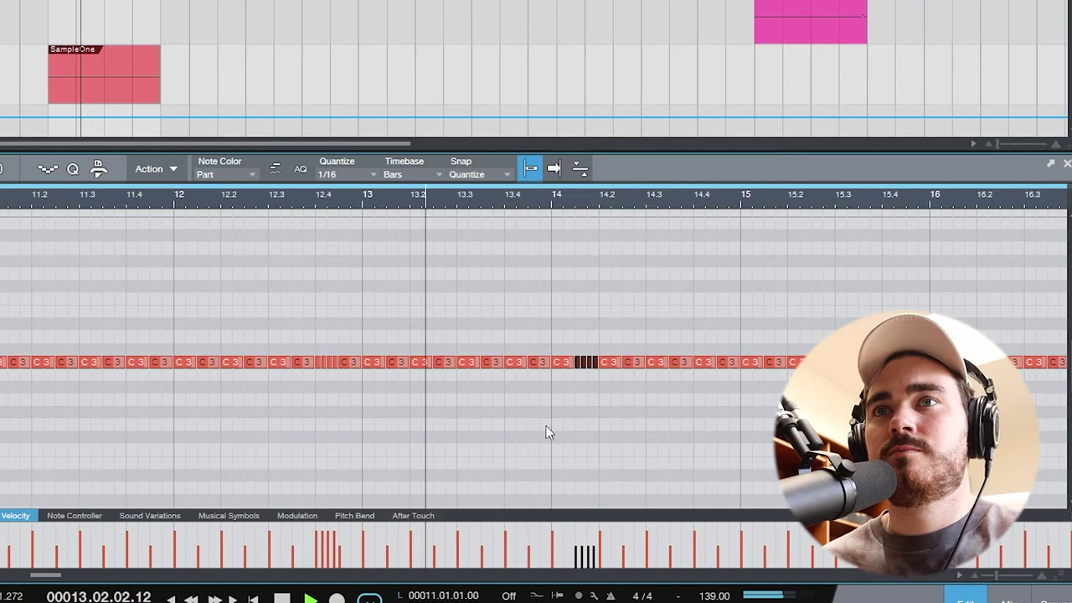
key("space")
left_click(658, 363)
right_click(657, 365)
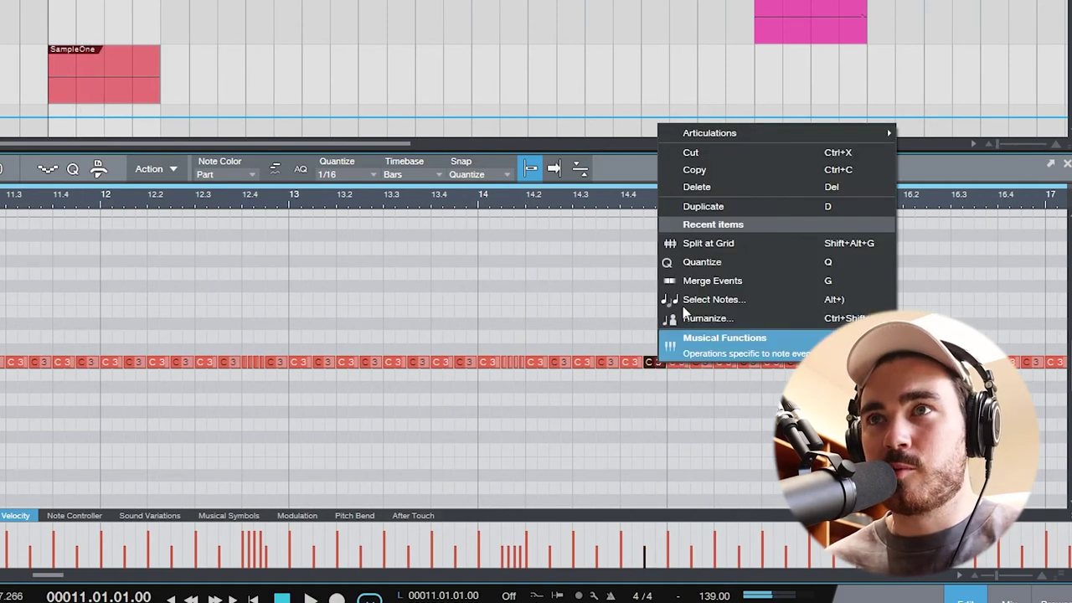
left_click(708, 245)
key("space")
Step: Replace the hats after bar 15 with a duplicate of the first four bars, listening to the loop
scroll(664, 434, "down", 4)
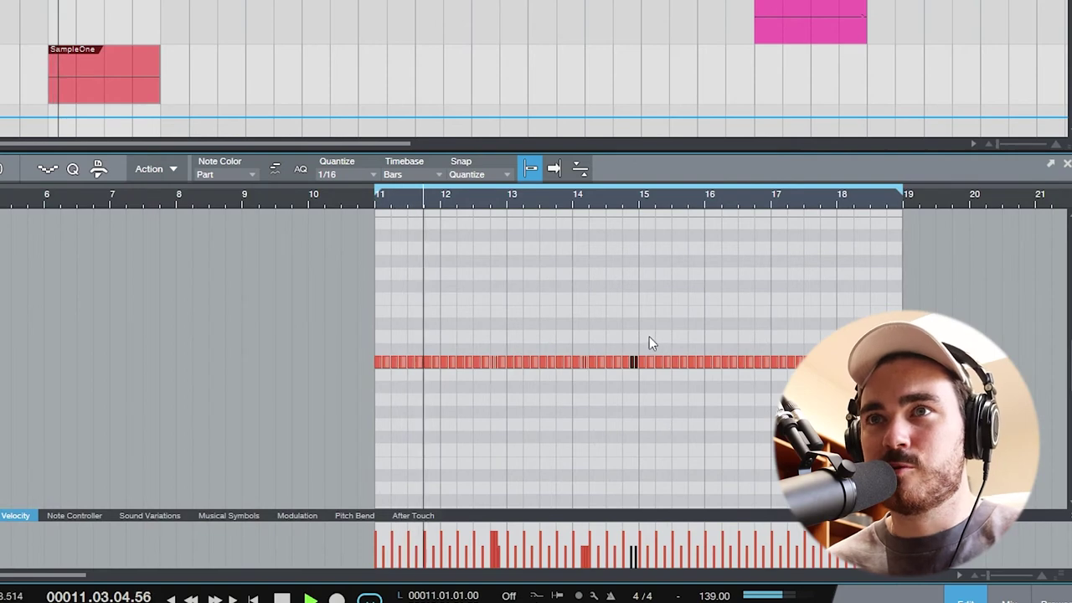
left_click_drag(646, 330, 827, 430)
key("Delete")
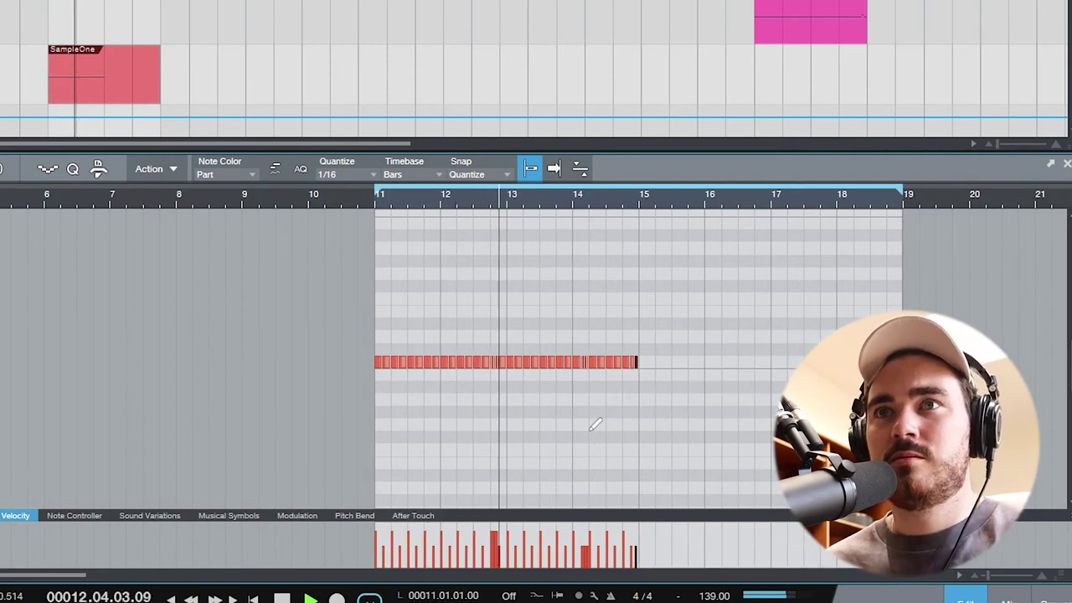
key("ctrl+a")
key("d")
left_click(589, 431)
scroll(583, 389, "up", 2)
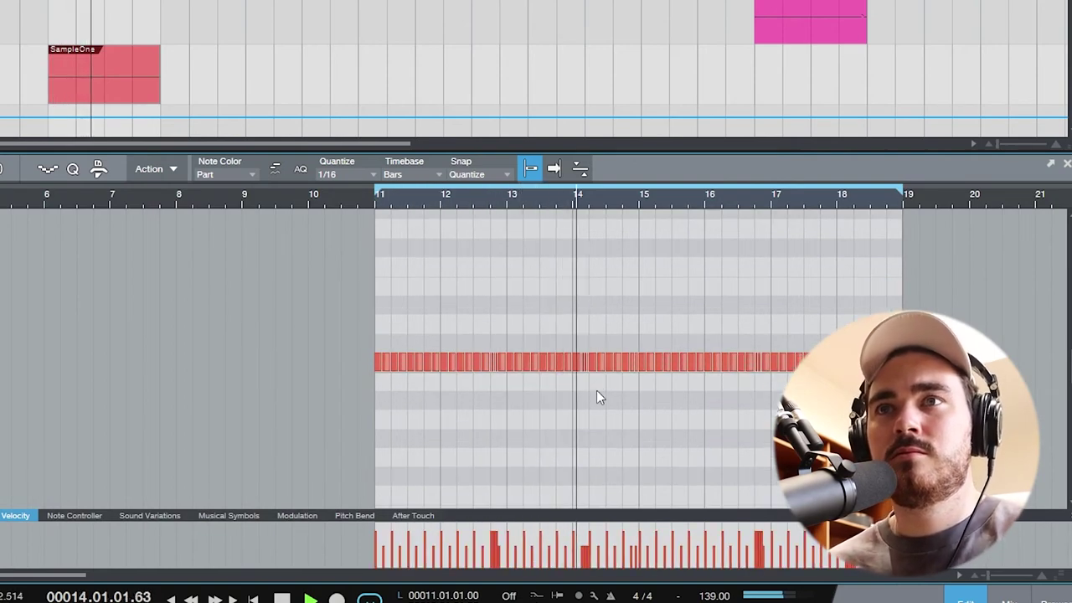
scroll(593, 408, "up", 1)
scroll(561, 405, "right", 1)
scroll(527, 402, "up", 4)
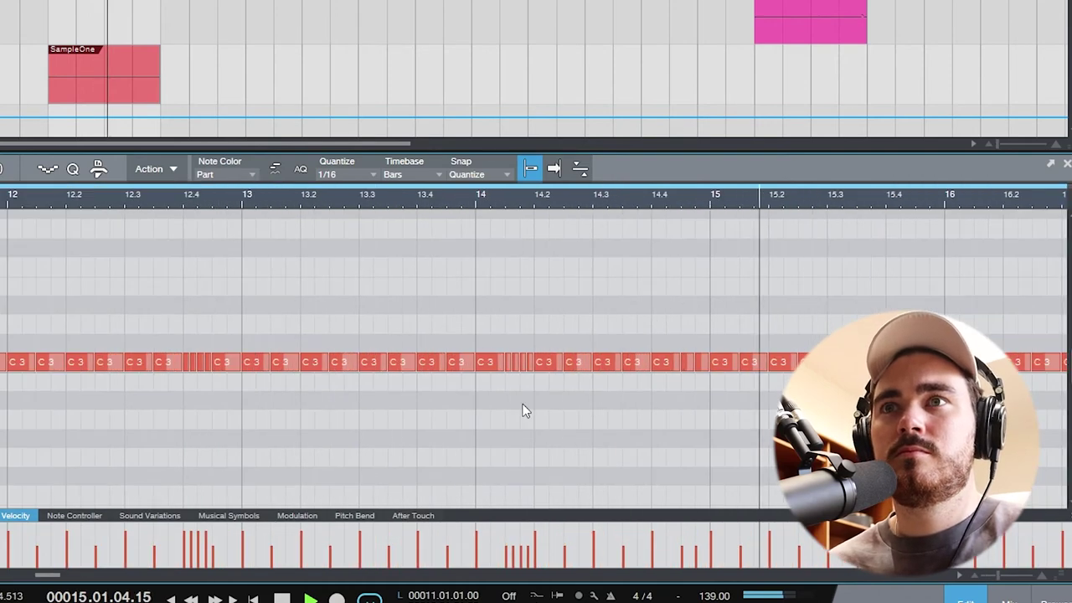
scroll(525, 405, "down", 3)
key("space")
Step: Try raising the bar 12 beat 4 roll in rising semitone steps, with the following hat moved to F3, and play it
scroll(335, 366, "up", 4)
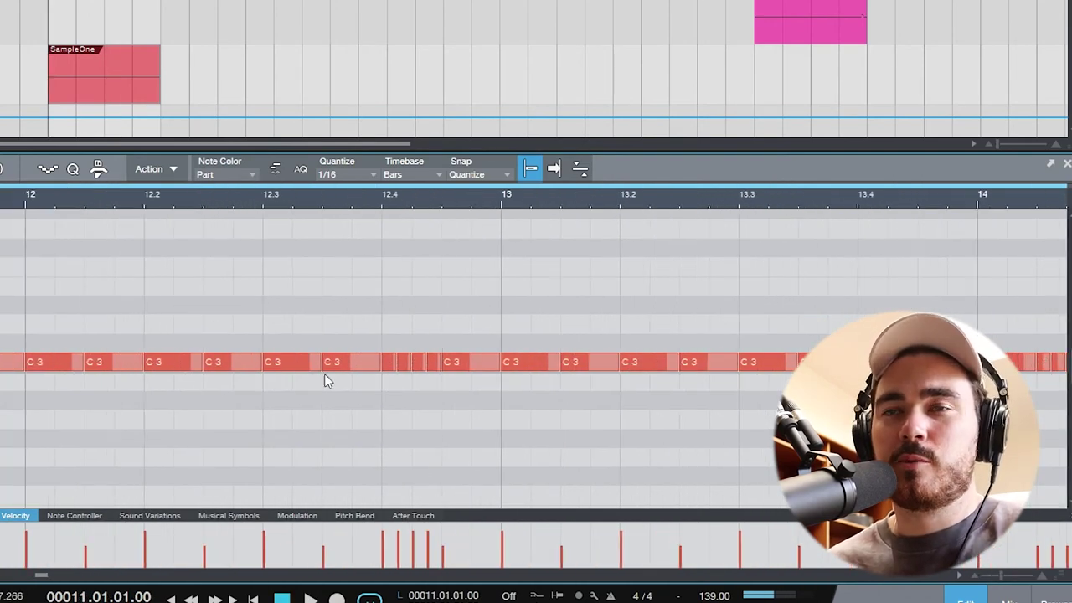
left_click(390, 358)
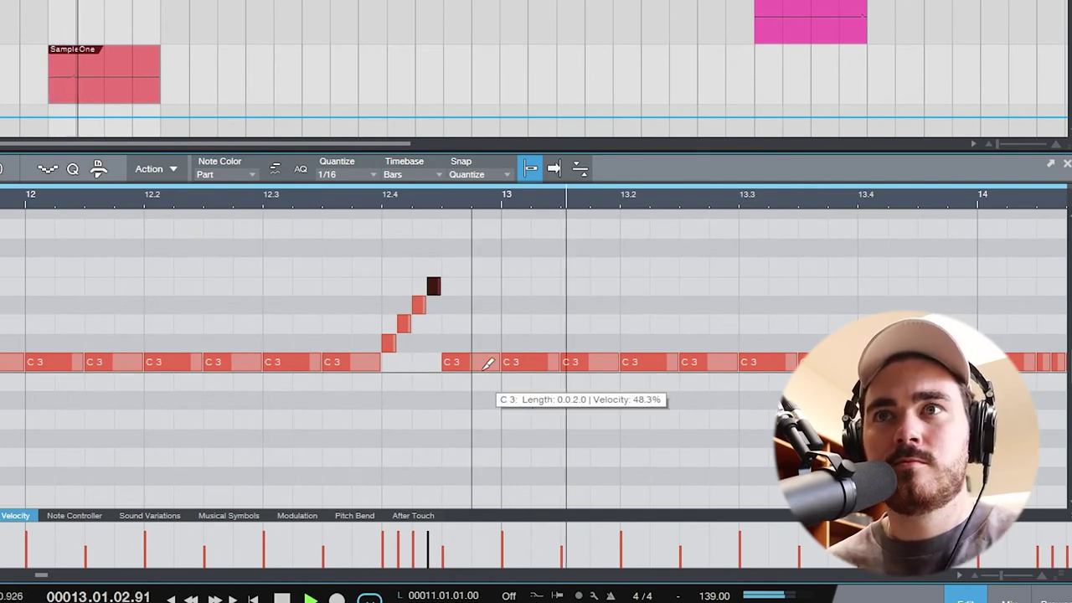
key("space")
left_click_drag(427, 362, 419, 266)
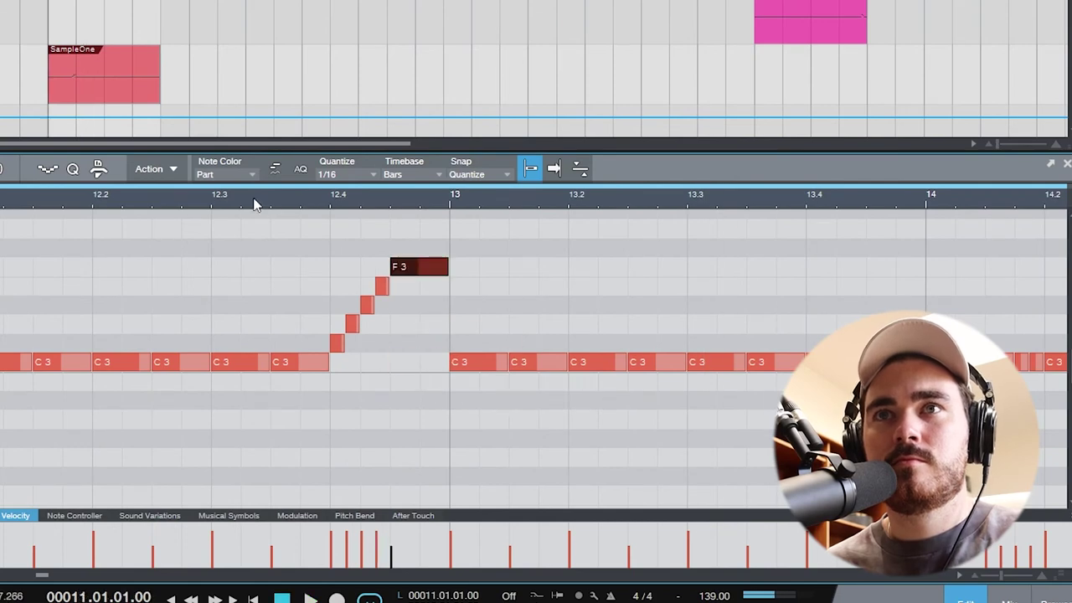
left_click(251, 200)
key("space")
scroll(511, 386, "right", 3)
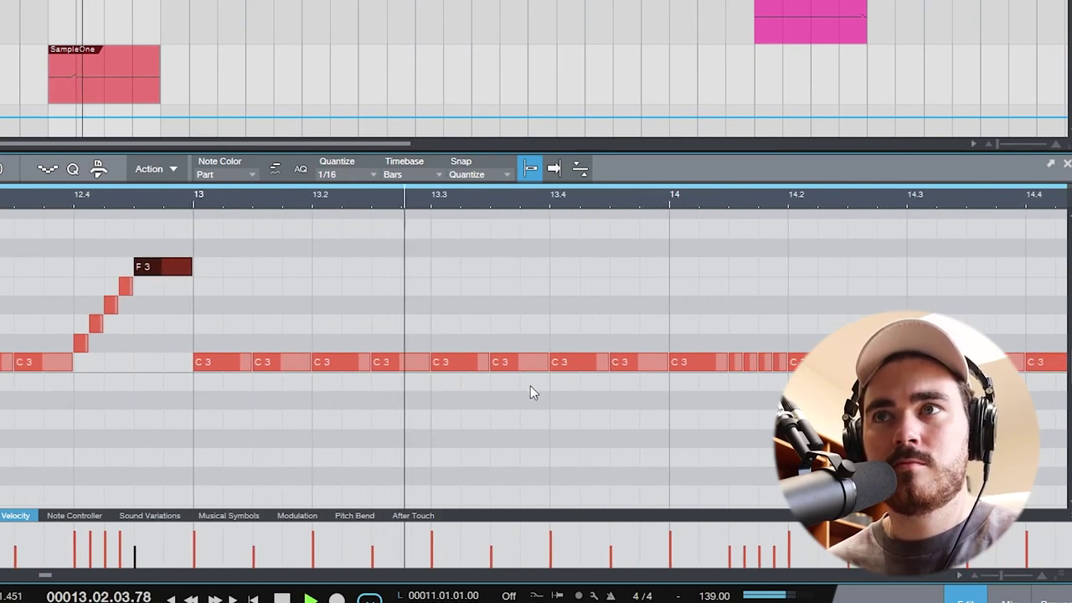
Step: Try a descending pitch run on the bar 14 roll, play it, and return all hat notes to C3
key("space")
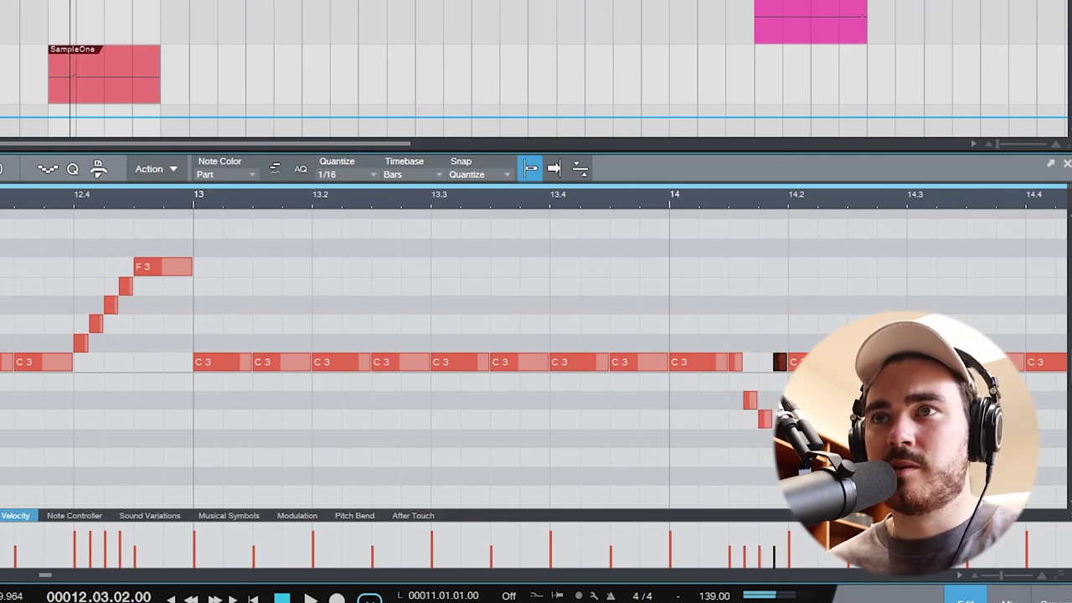
key("space")
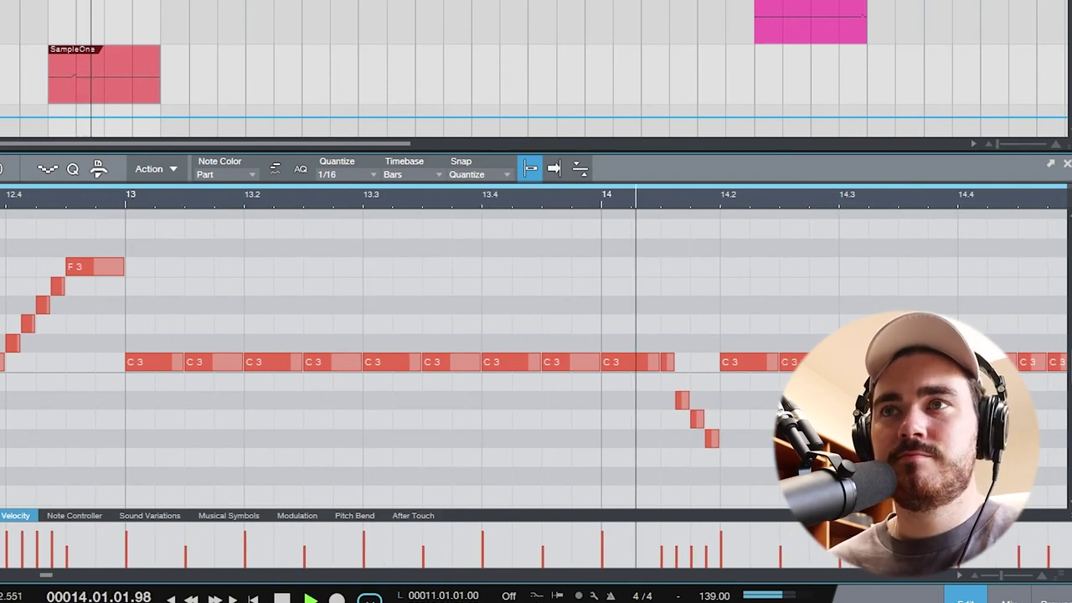
key("w")
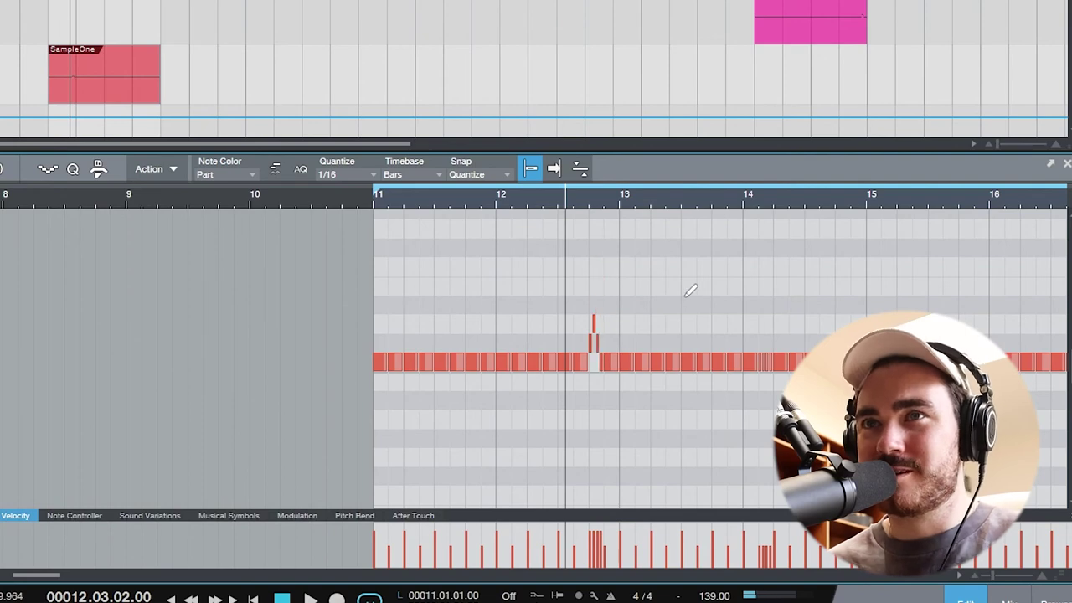
scroll(411, 431, "right", 1)
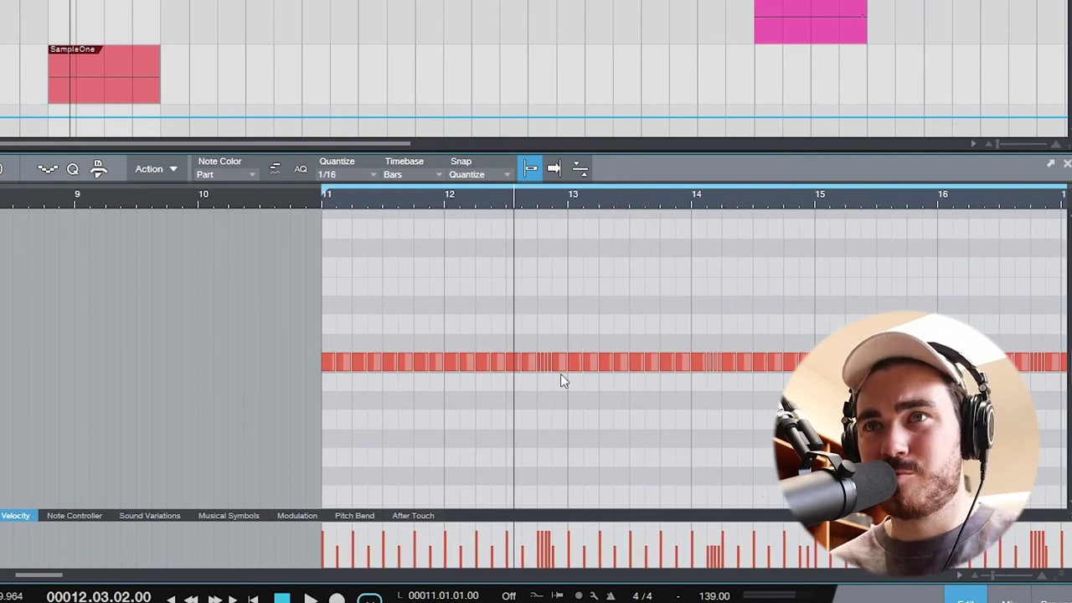
Step: Try removing one hit from the roll at bar 16 beat 4 while the loop plays, and reopen the hat part for editing
key("space")
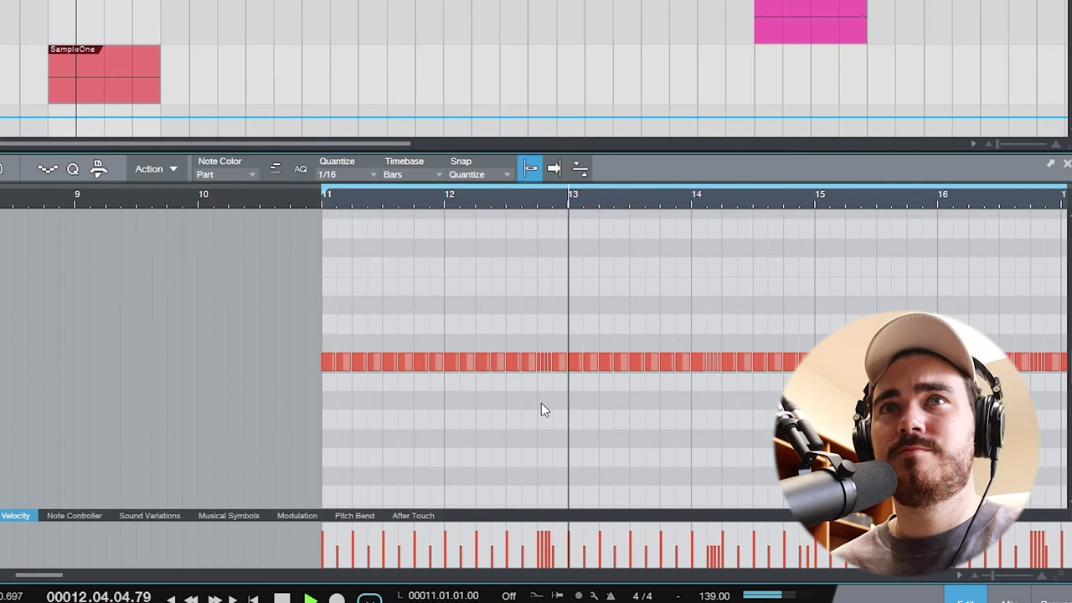
scroll(539, 388, "down", 3)
scroll(545, 388, "up", 5)
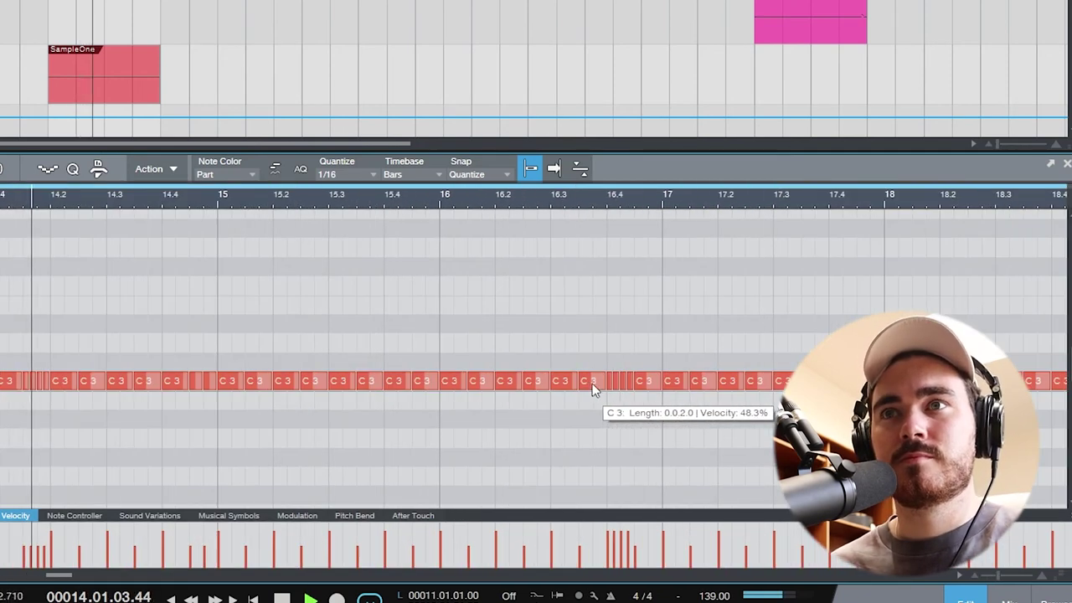
left_click(621, 381)
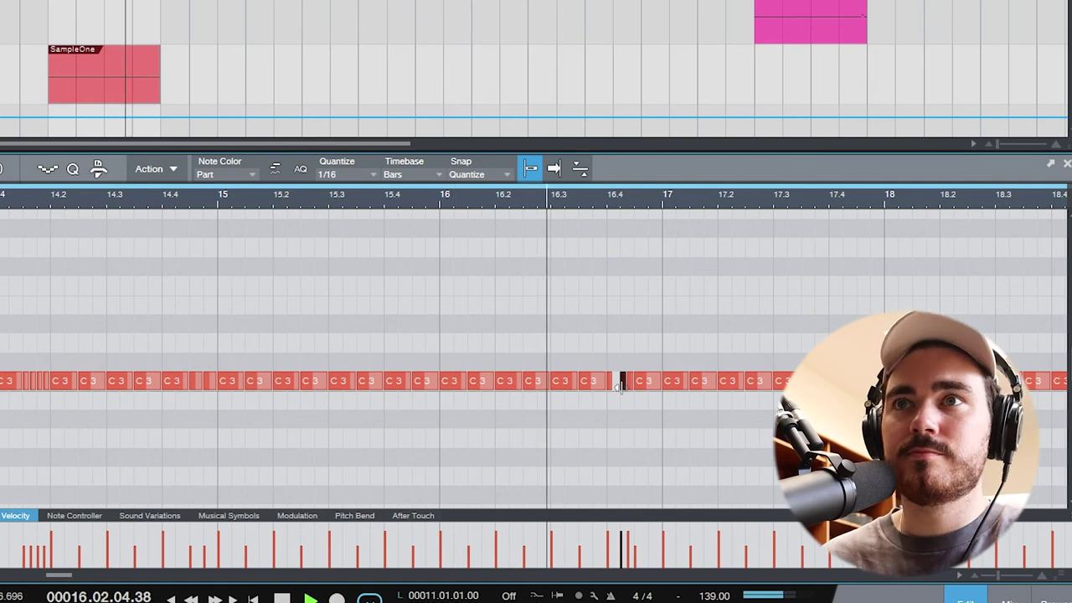
key("space")
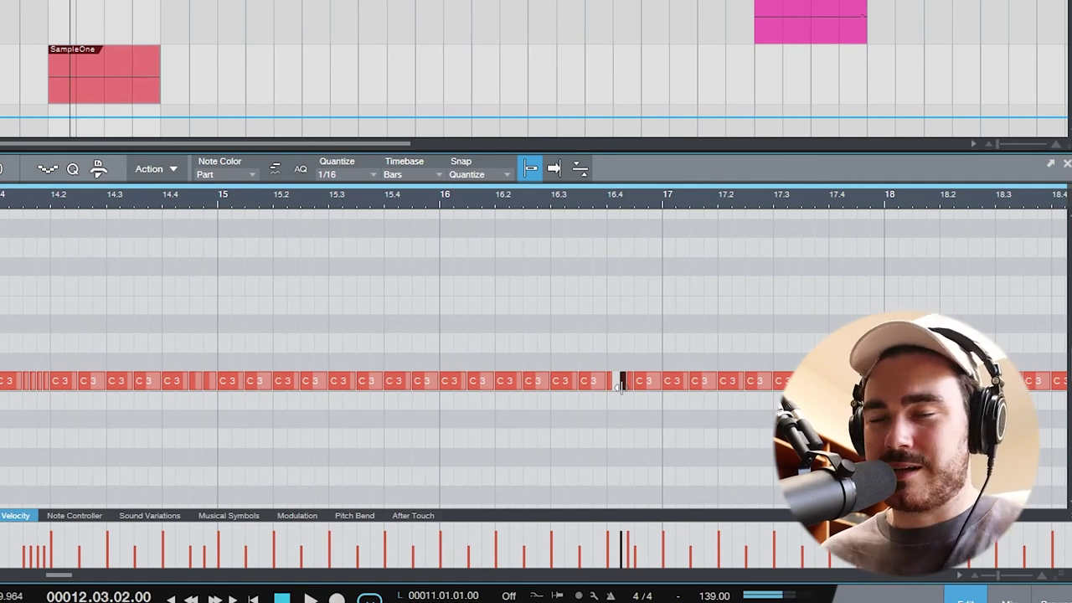
key("F2")
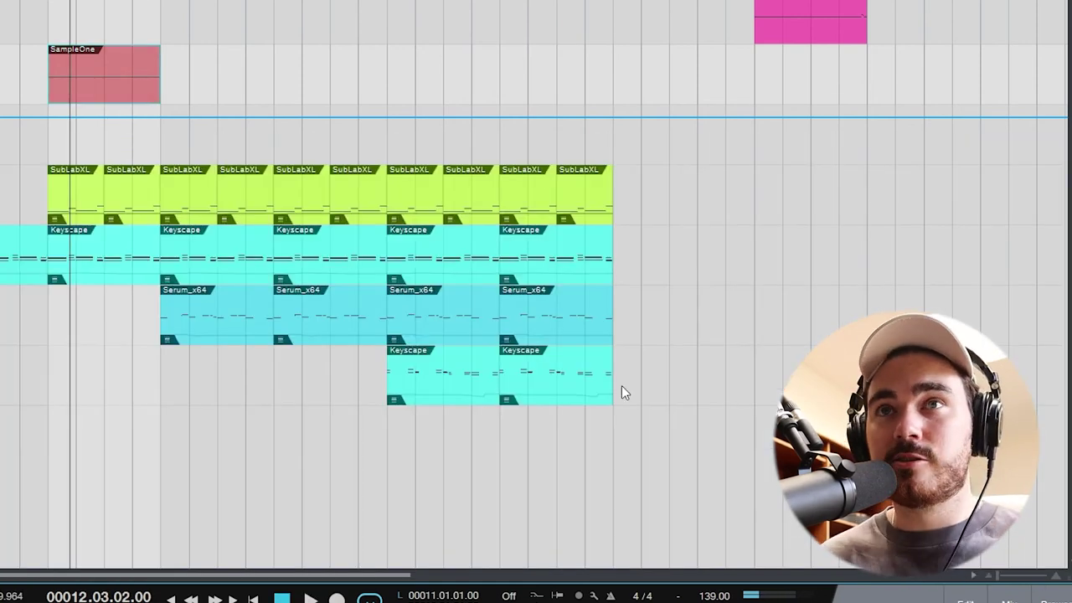
double_click(92, 72)
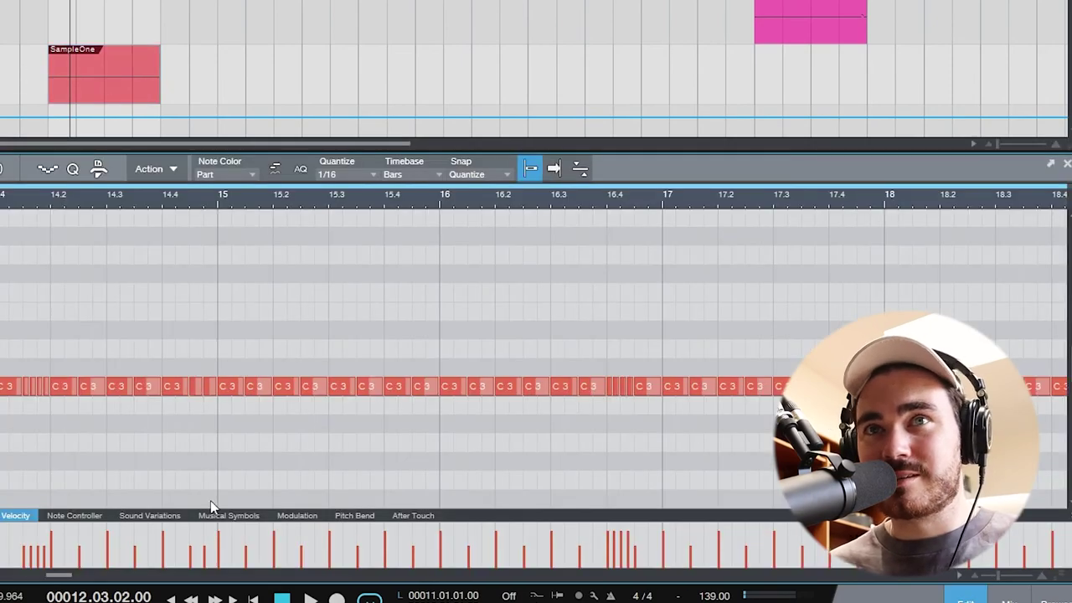